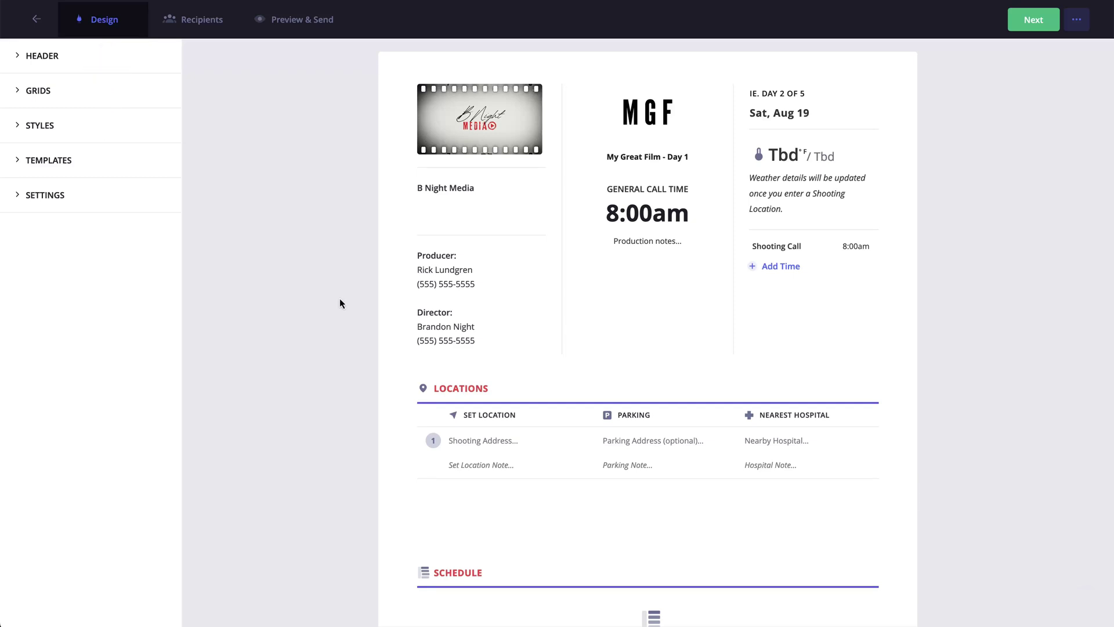
# Step: Remove the phone numbers below the producer's and director's names in the header contact block and apply the change
pyautogui.moveTo(438, 293)
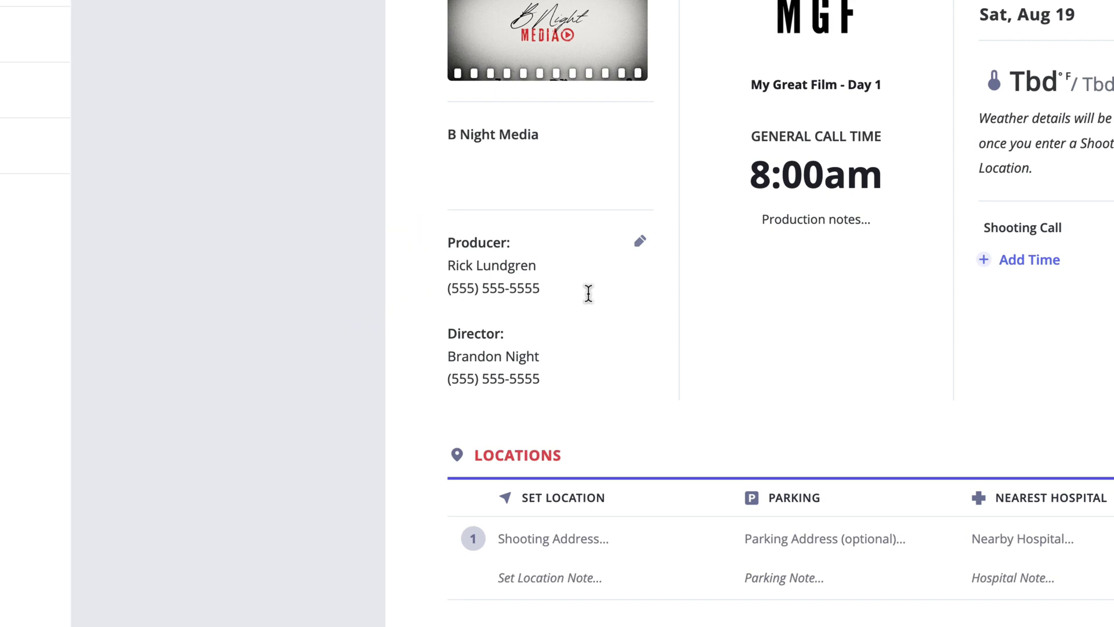
pyautogui.click(639, 241)
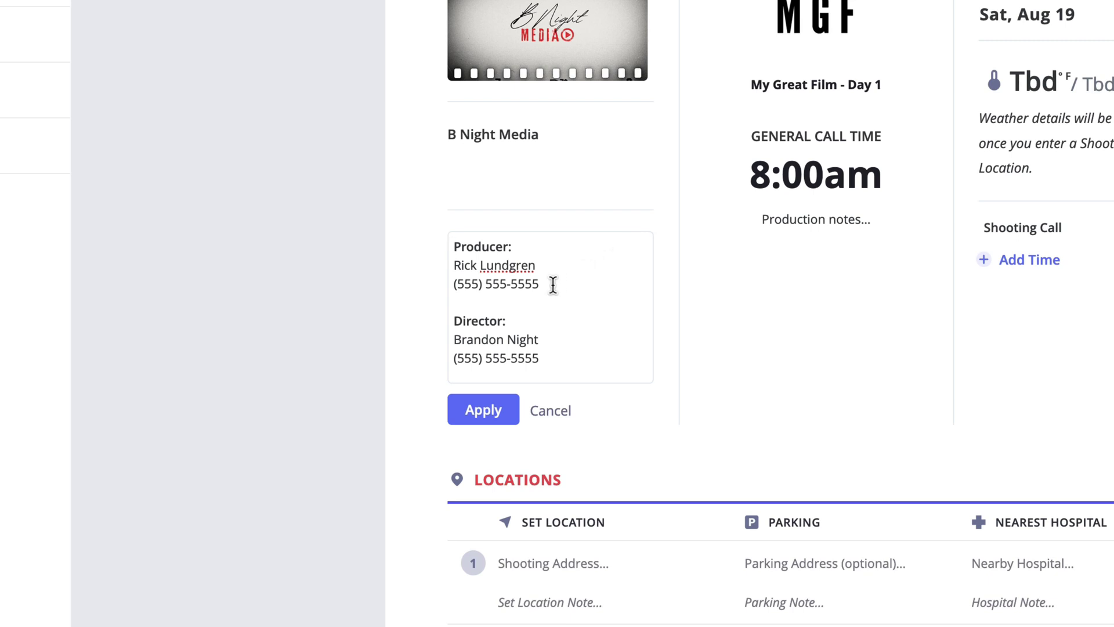
pyautogui.moveTo(553, 284); pyautogui.dragTo(436, 287)
pyautogui.press('BackSpace')
pyautogui.click(547, 358)
pyautogui.moveTo(547, 358); pyautogui.dragTo(434, 357)
pyautogui.press('BackSpace')
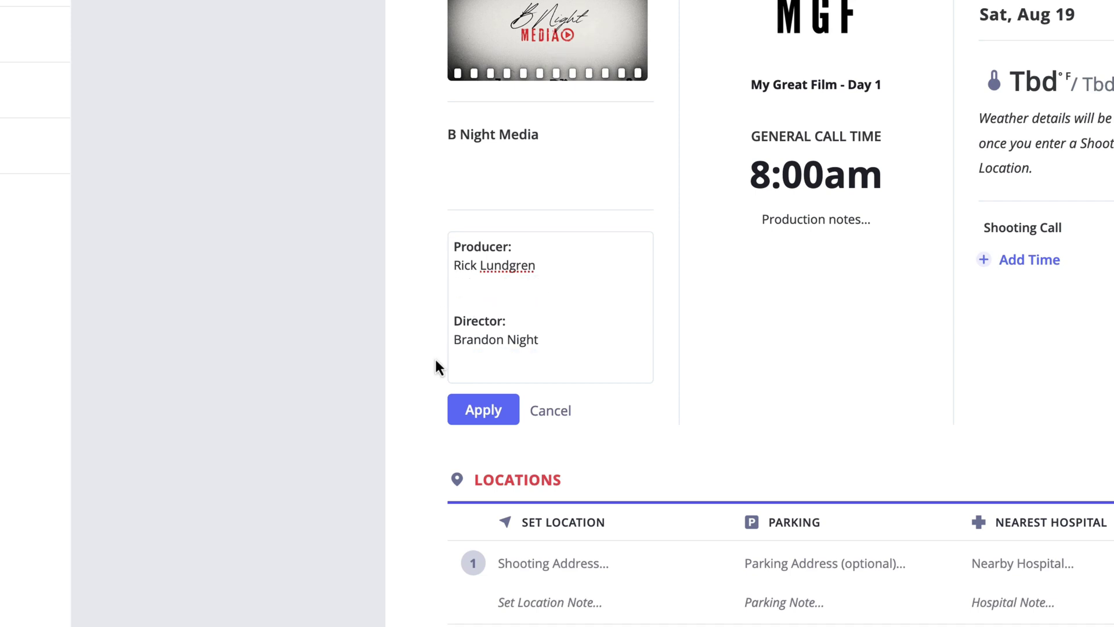
pyautogui.click(488, 424)
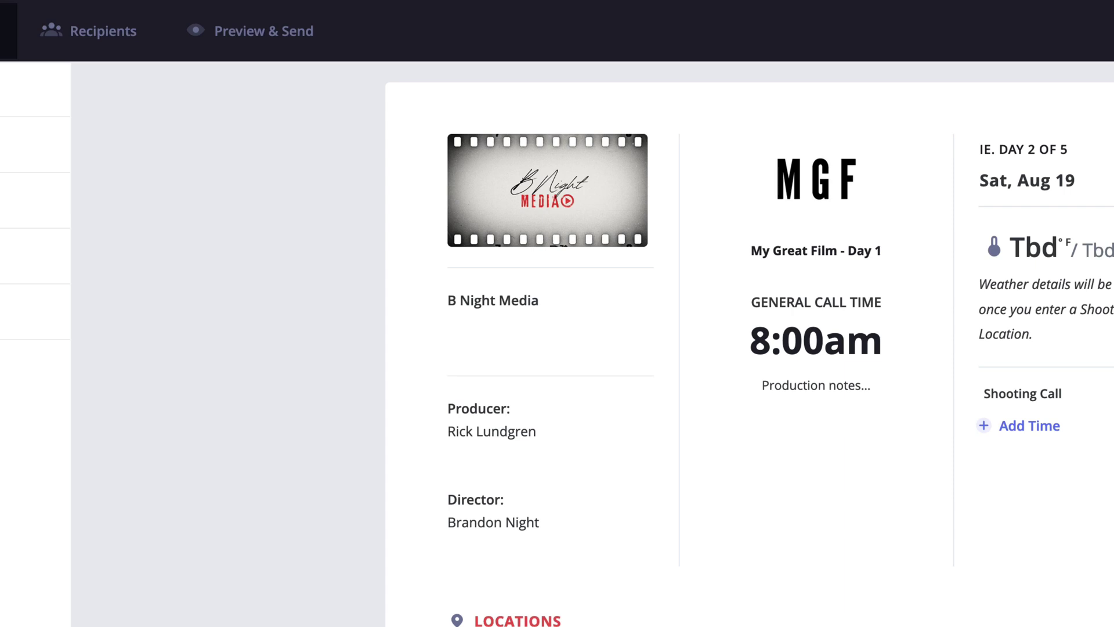
# Step: Enter the production note "Please be prepared for a Rapid COVID test upon arrival." below the general call time
pyautogui.moveTo(569, 240)
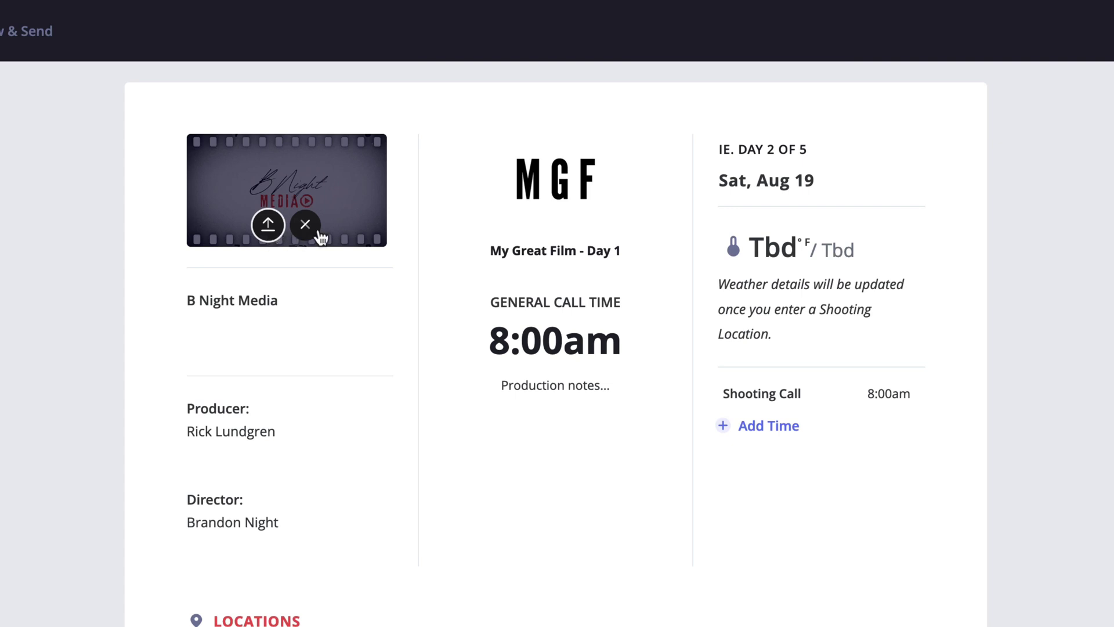
pyautogui.moveTo(577, 204)
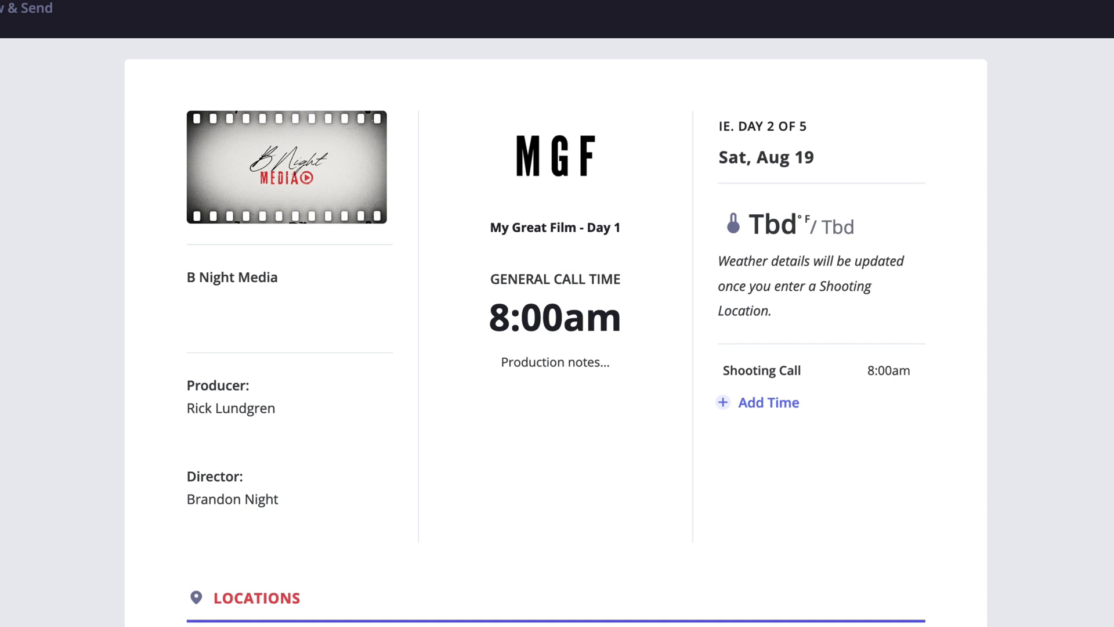
pyautogui.click(635, 360)
pyautogui.write('Please be prepared for a Rapid COVID test upon arrival.')
pyautogui.press('Escape')
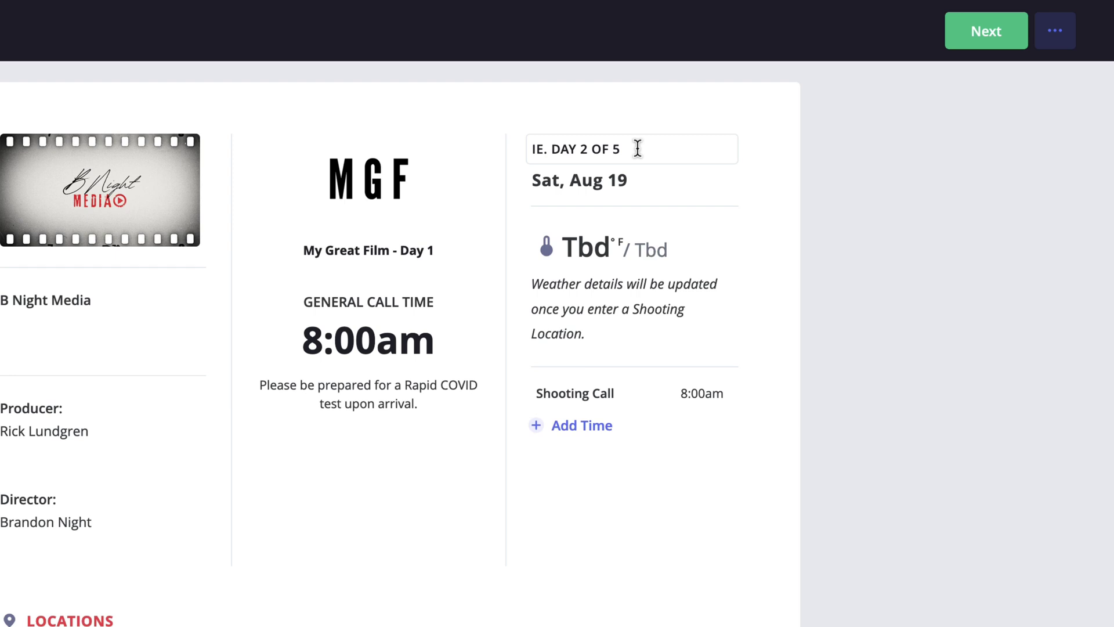
# Step: Set the day label above the shoot date to "DAY 1 OF 5" and check the date in the calendar
pyautogui.click(638, 148)
pyautogui.write('DAY')
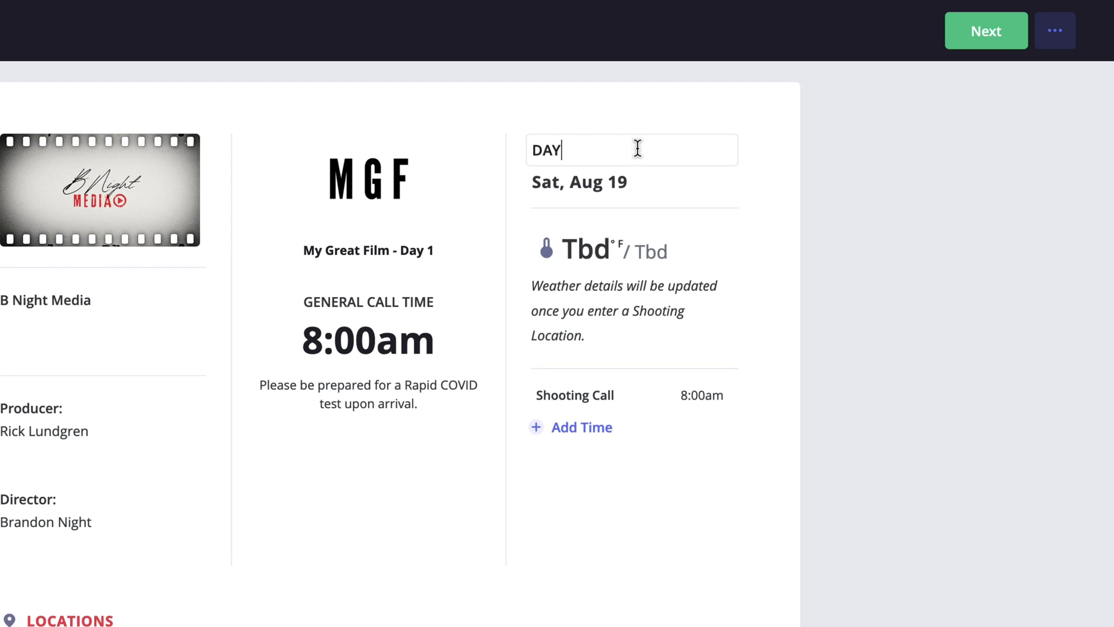
pyautogui.write(' 1 OF 5')
pyautogui.click(772, 149)
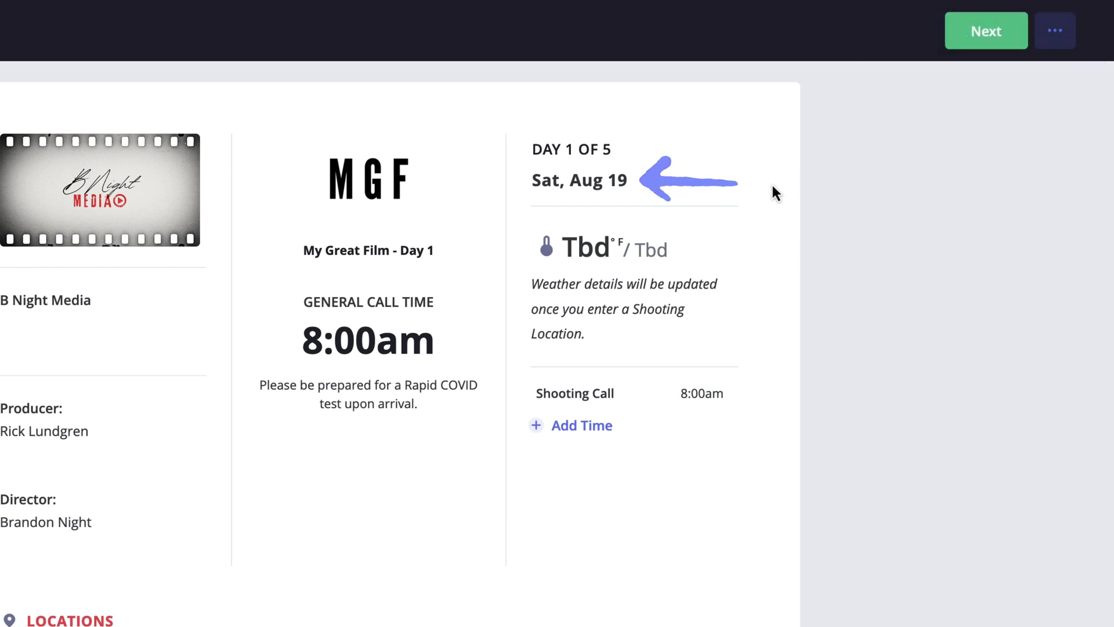
pyautogui.click(632, 193)
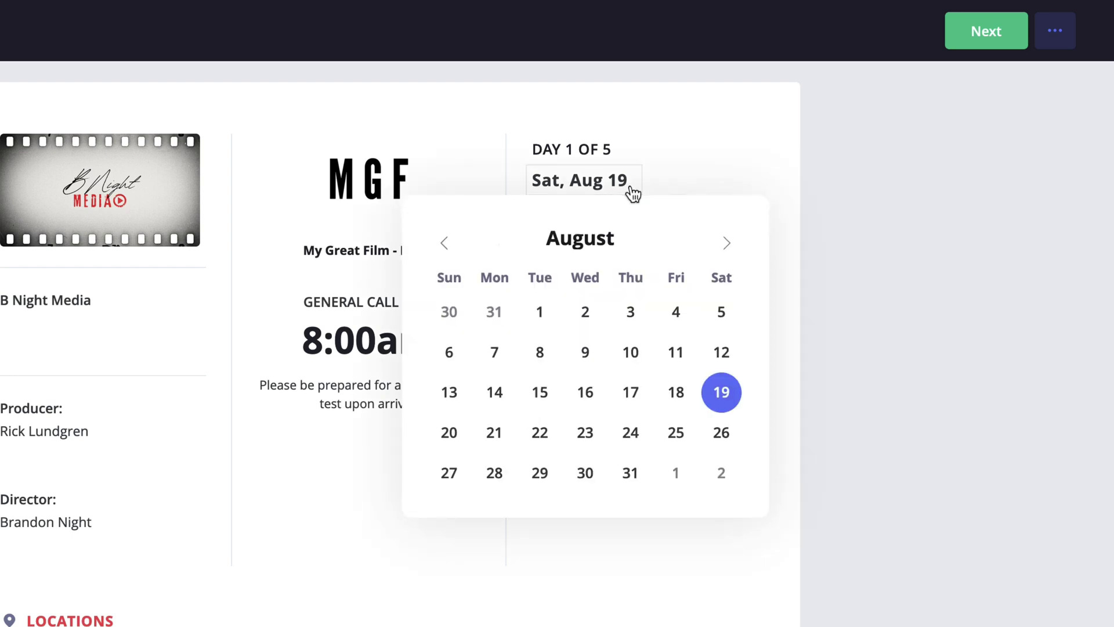
pyautogui.click(785, 190)
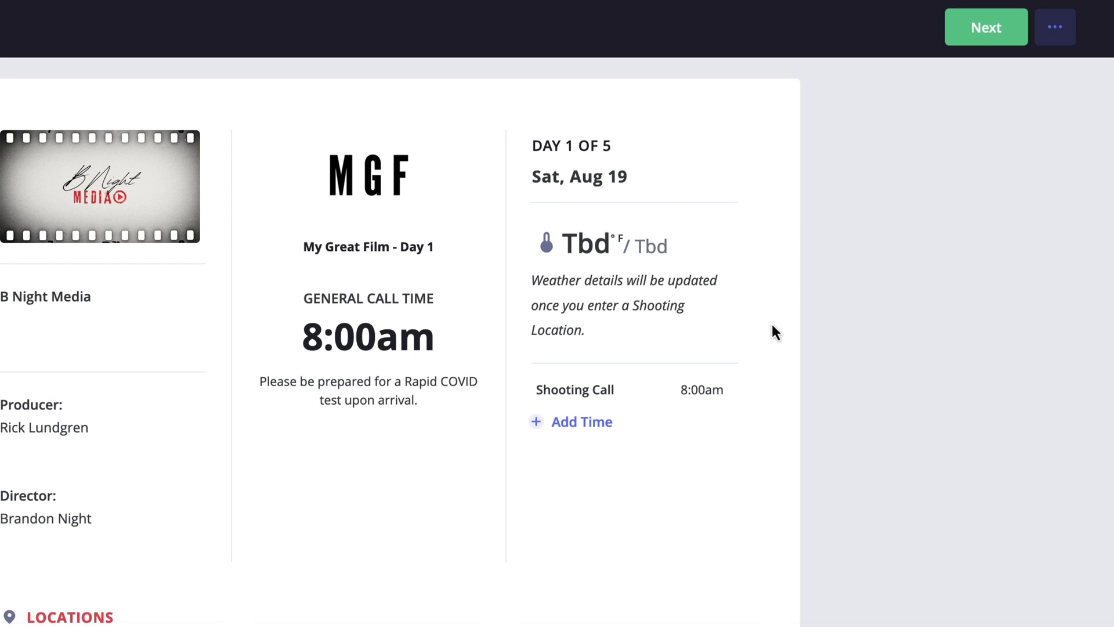
# Step: Add four more time entries below the Shooting Call in the header
pyautogui.scroll(-3, 771, 322)
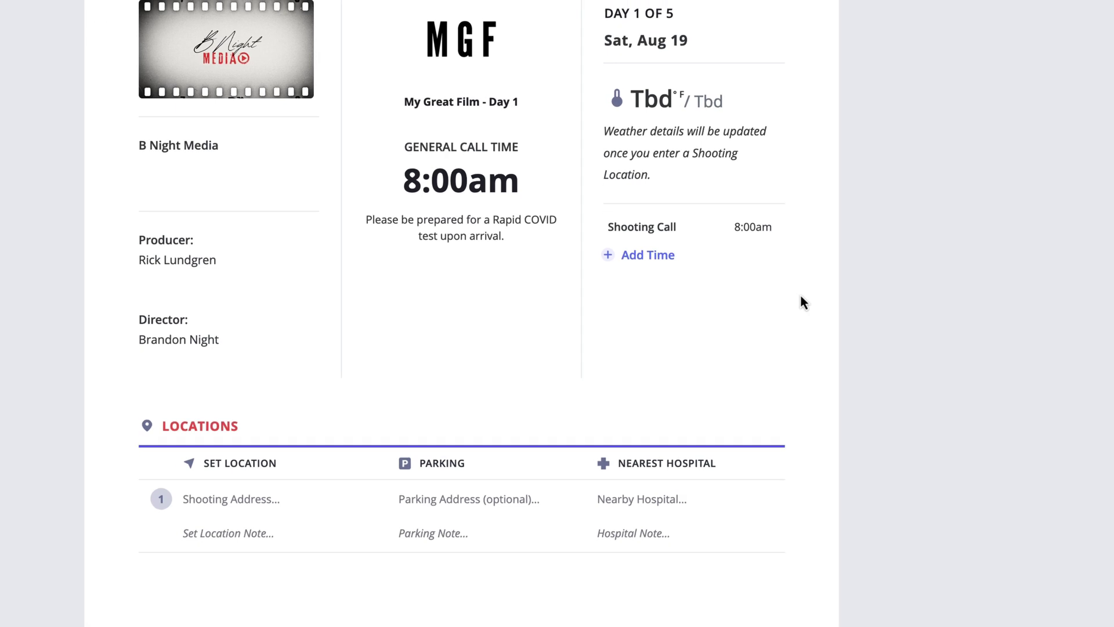
pyautogui.click(647, 270)
pyautogui.click(646, 295)
pyautogui.click(648, 319)
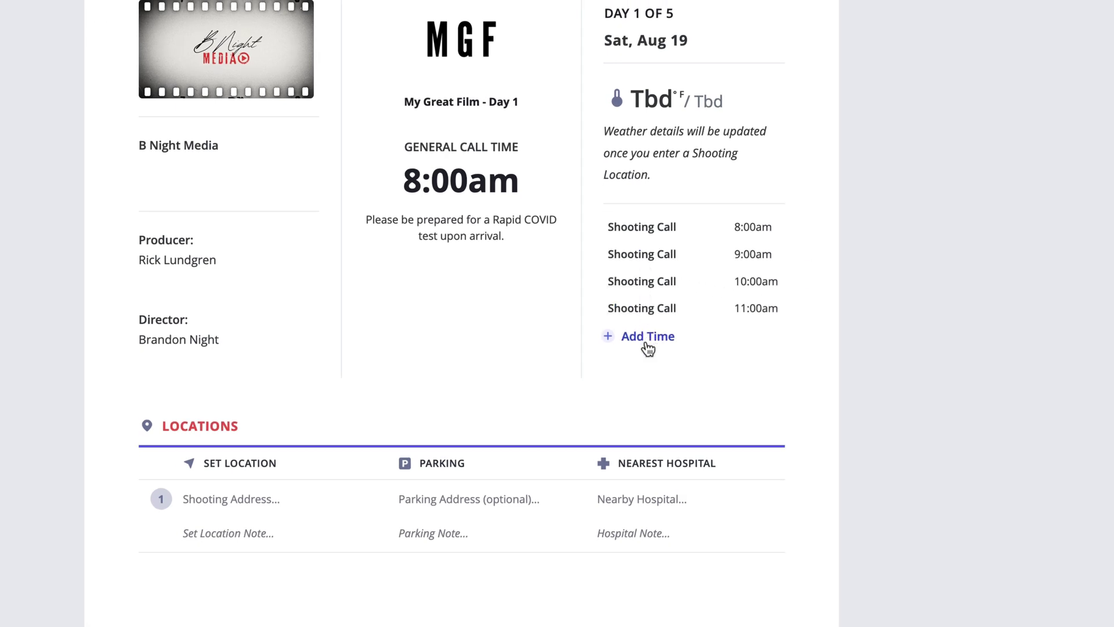
pyautogui.click(645, 341)
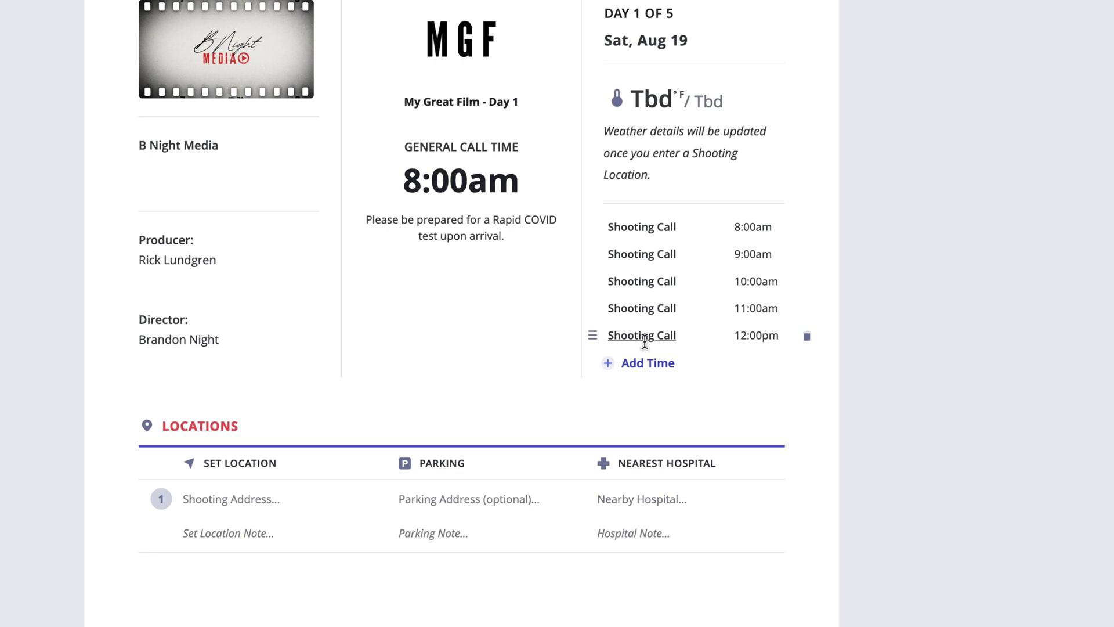
# Step: Relabel the first, second, fourth and fifth time entries as Crew Call, Talent Call, Lunch and Est. Wrap
pyautogui.click(640, 239)
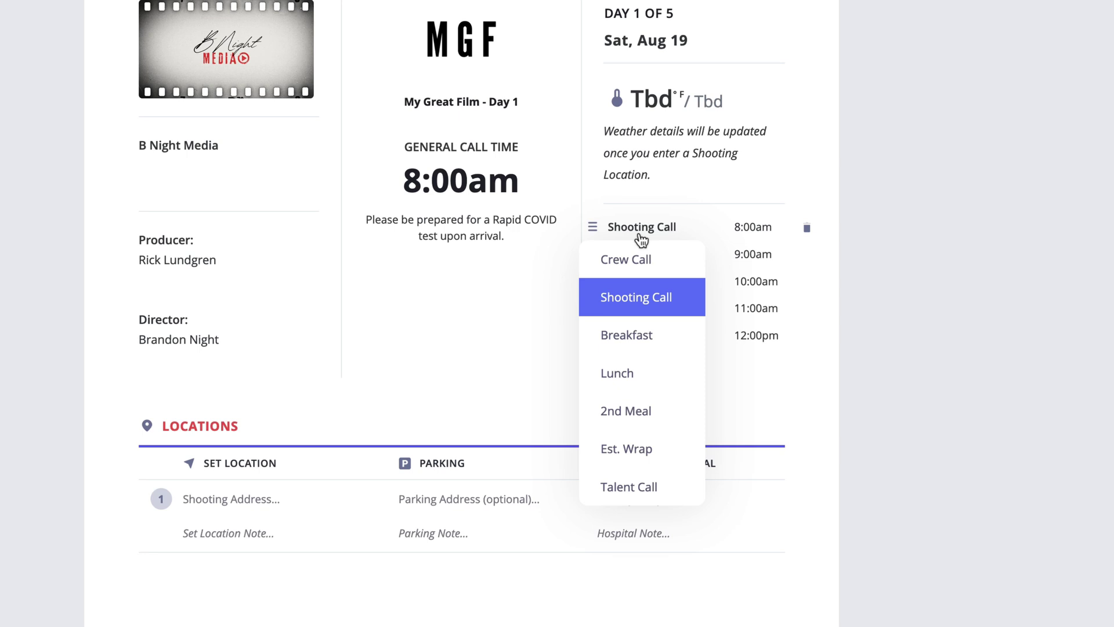
pyautogui.click(638, 266)
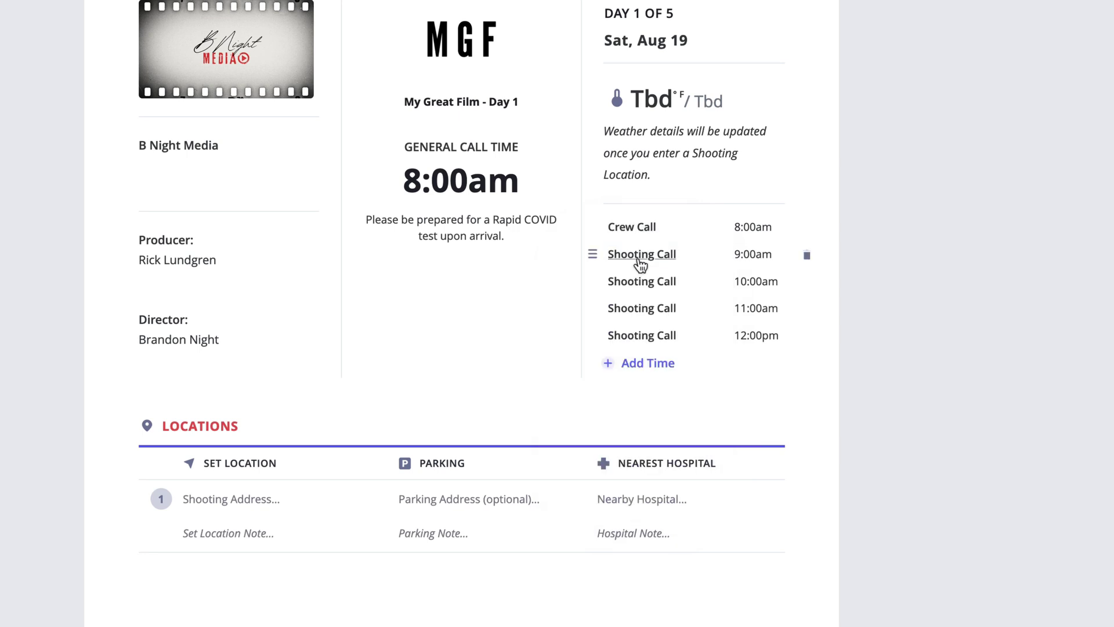
pyautogui.click(641, 259)
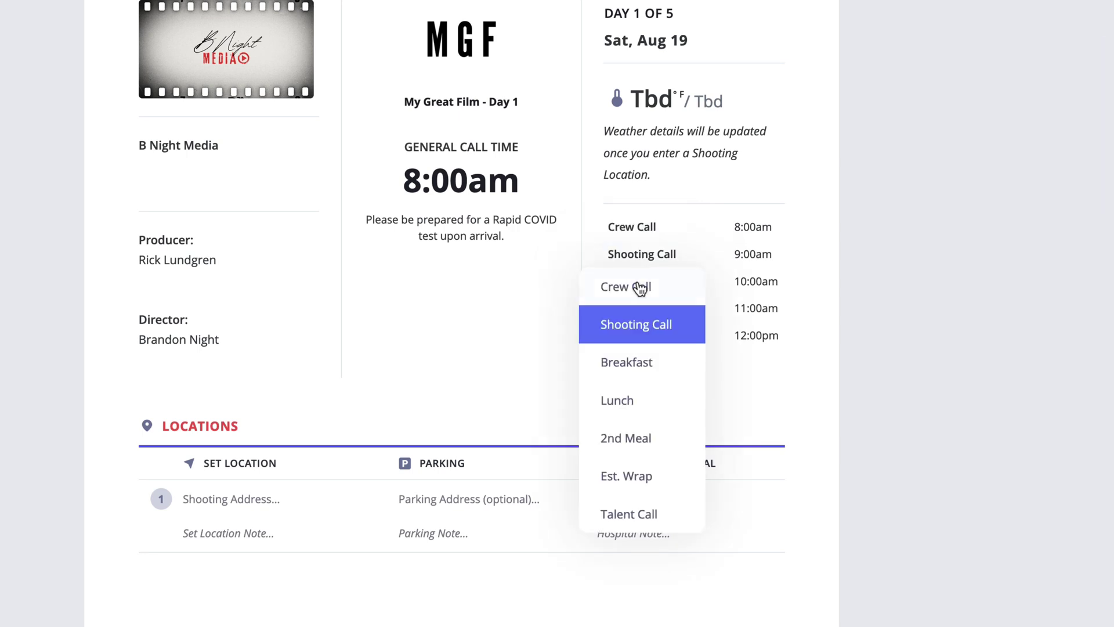
pyautogui.click(629, 513)
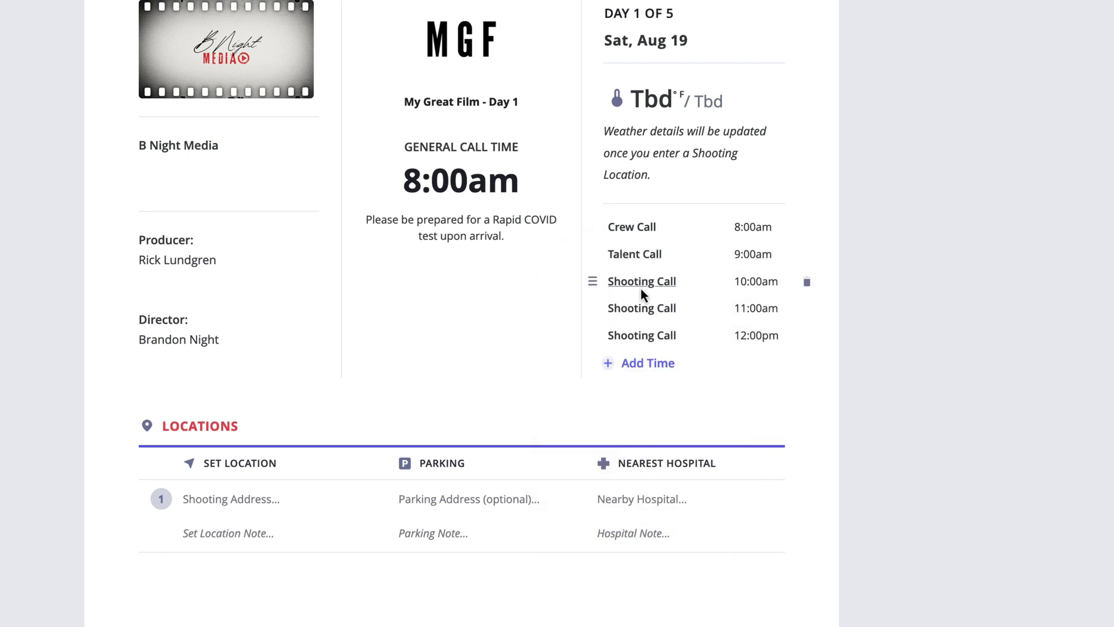
pyautogui.click(640, 315)
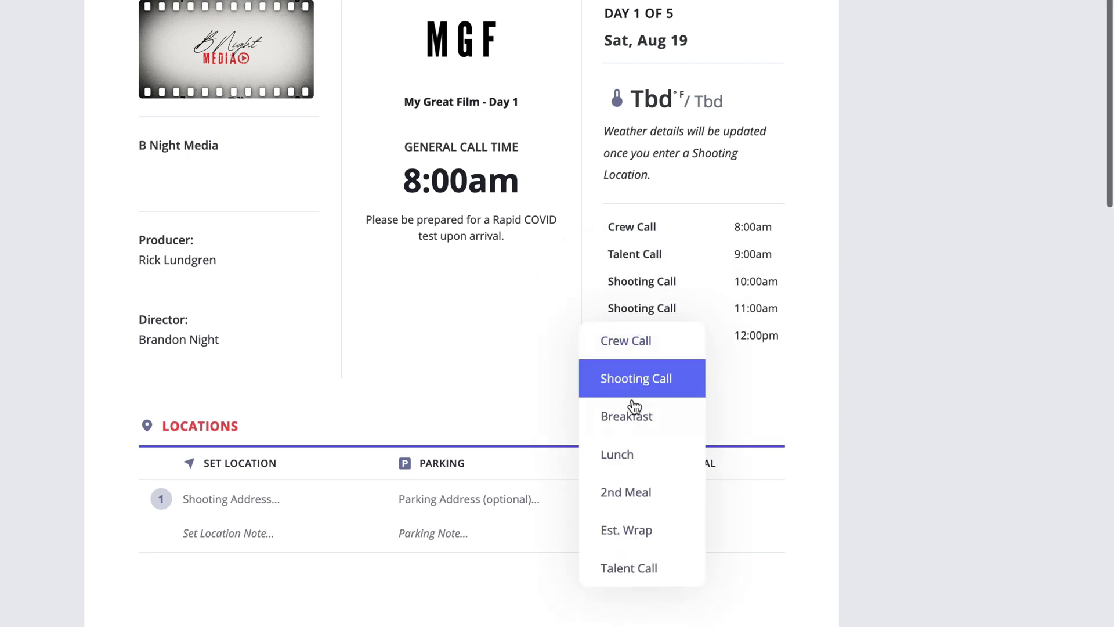
pyautogui.click(626, 459)
pyautogui.click(644, 346)
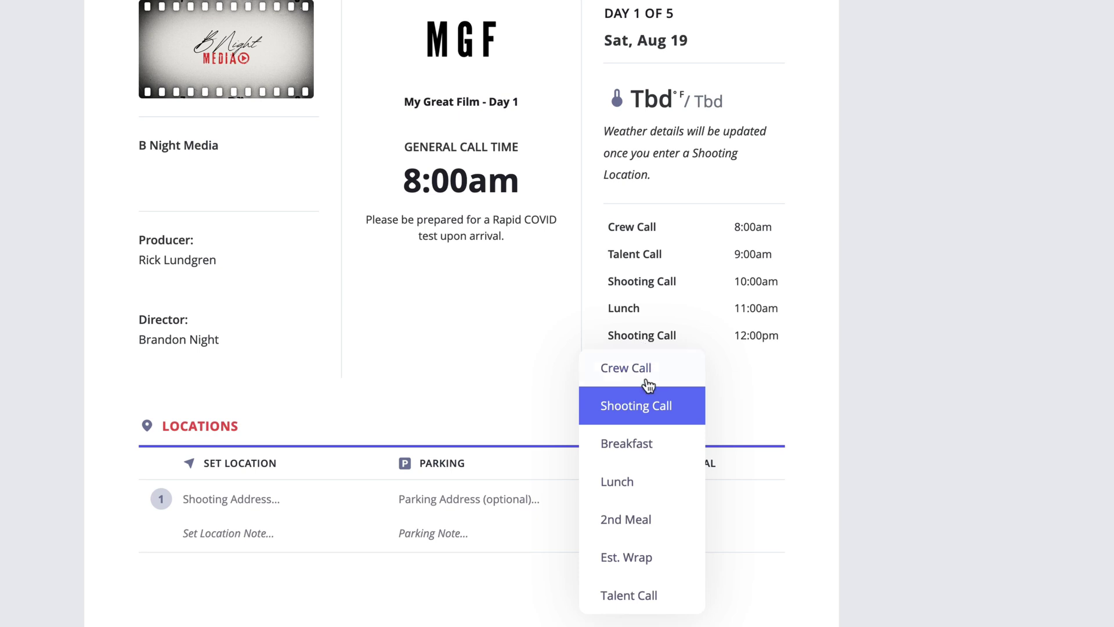
pyautogui.click(659, 560)
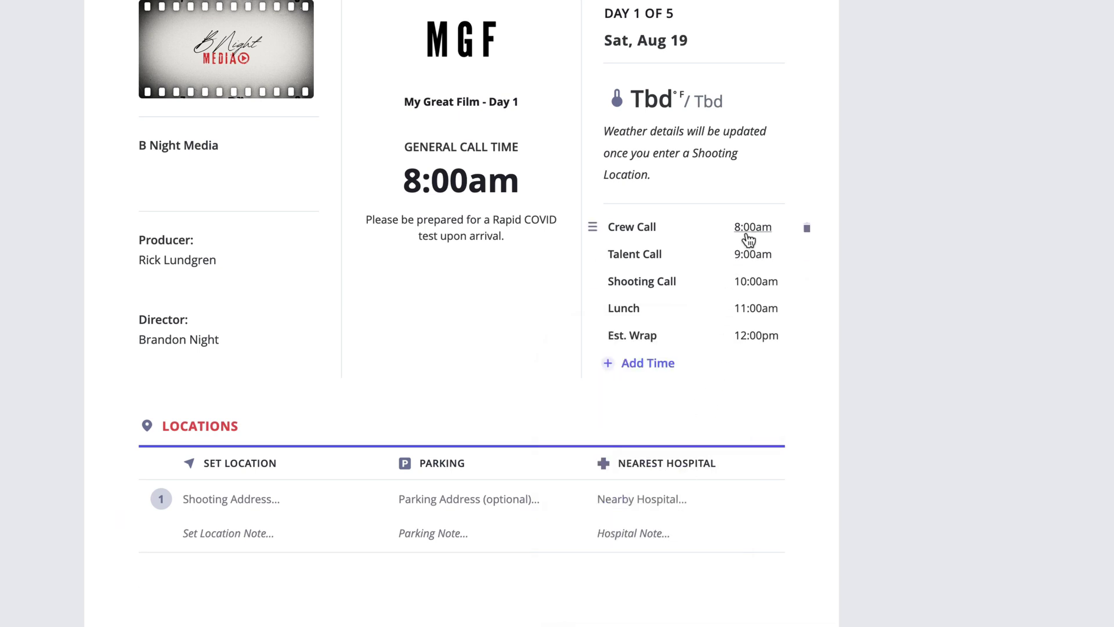
# Step: Set the Crew Call to 7:00am, Lunch to 12:30pm and Est. Wrap to 5:00pm
pyautogui.click(748, 237)
pyautogui.click(693, 334)
pyautogui.click(702, 223)
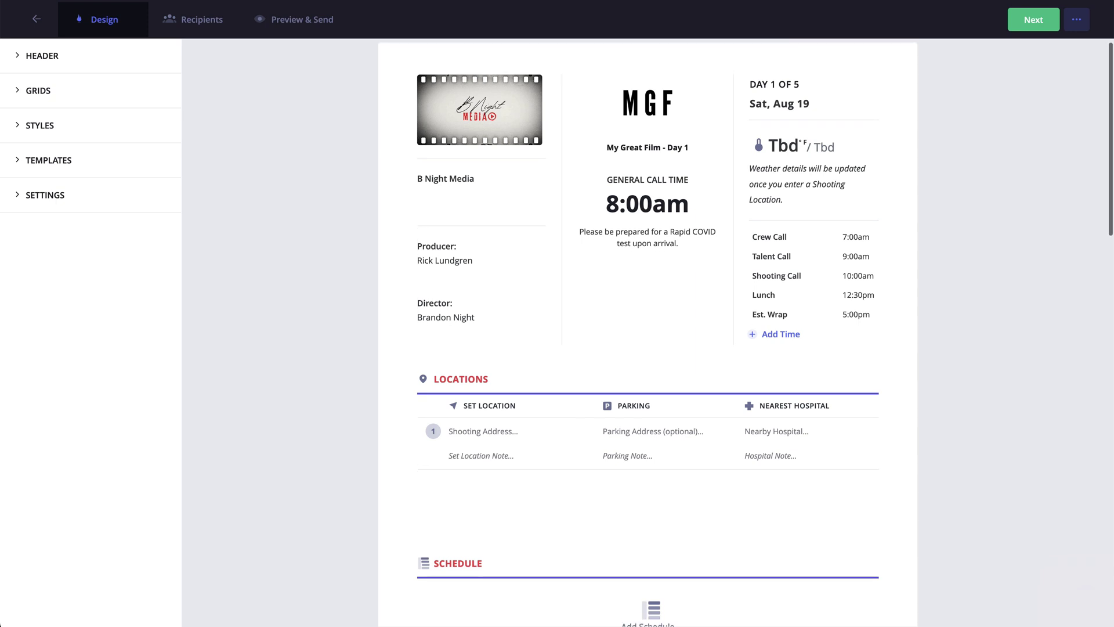
# Step: Edit the first location and set its shooting address to Warner Bros. Studios, Burbank, CA, USA
pyautogui.scroll(-3, 647, 348)
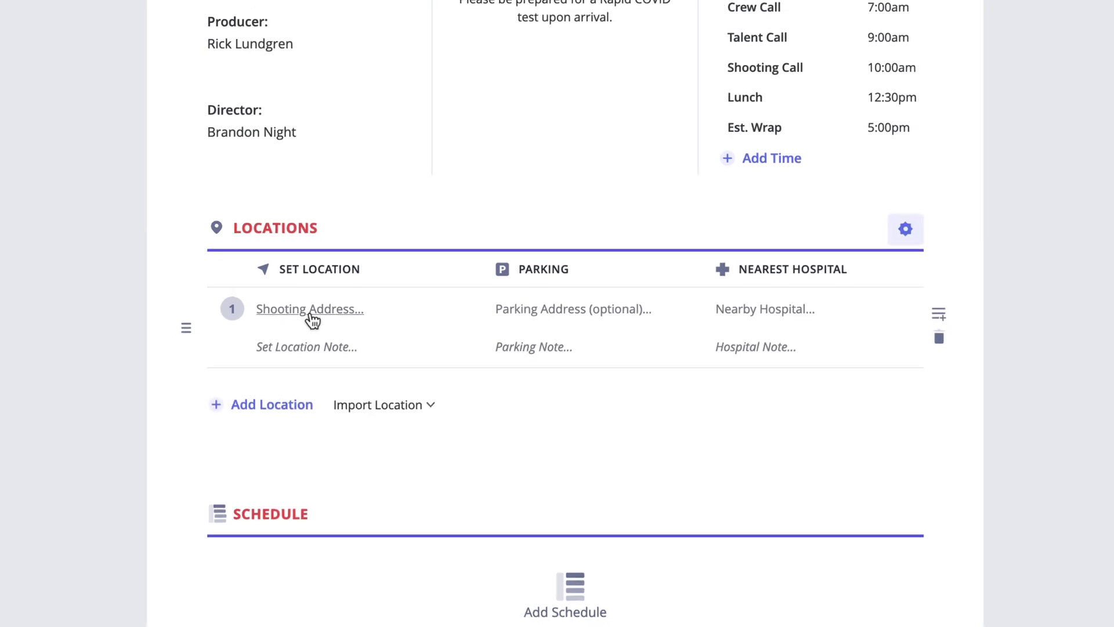
pyautogui.click(405, 319)
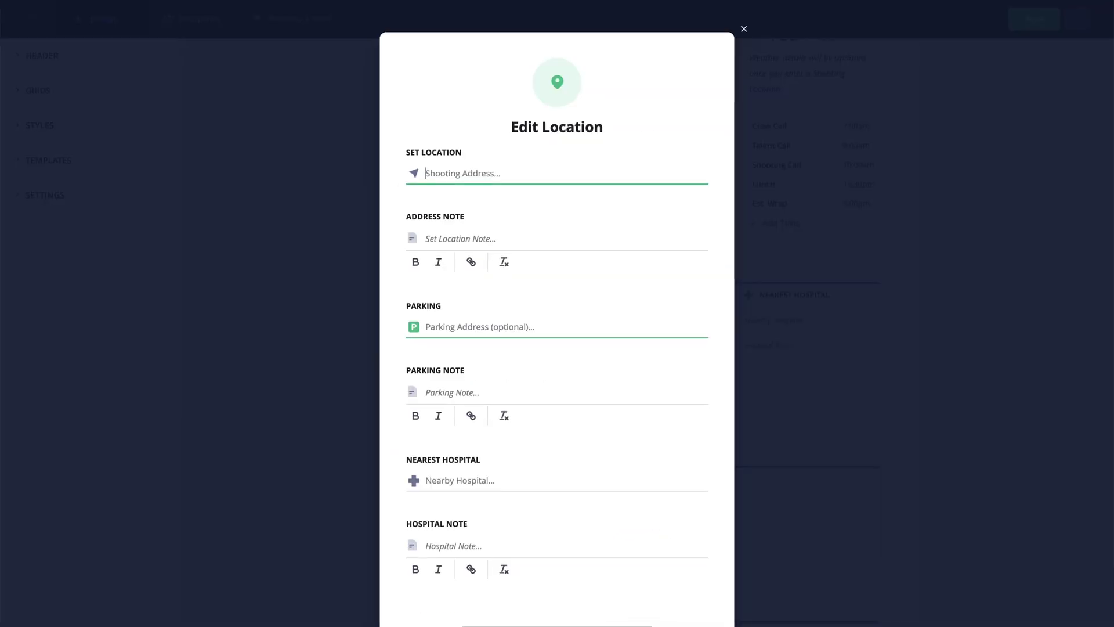
pyautogui.write('Warner b')
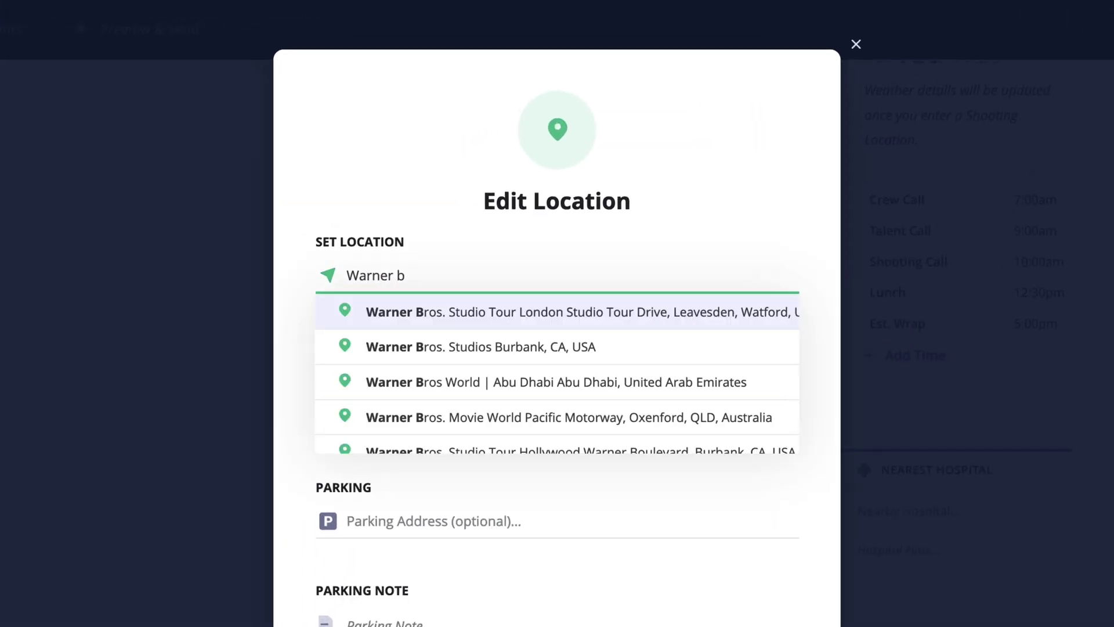
pyautogui.click(552, 349)
# Step: Enter the parking note "Security will guide you where to park." for the location
pyautogui.scroll(-5, 551, 347)
pyautogui.click(496, 313)
pyautogui.write('Security will guide you where to park.')
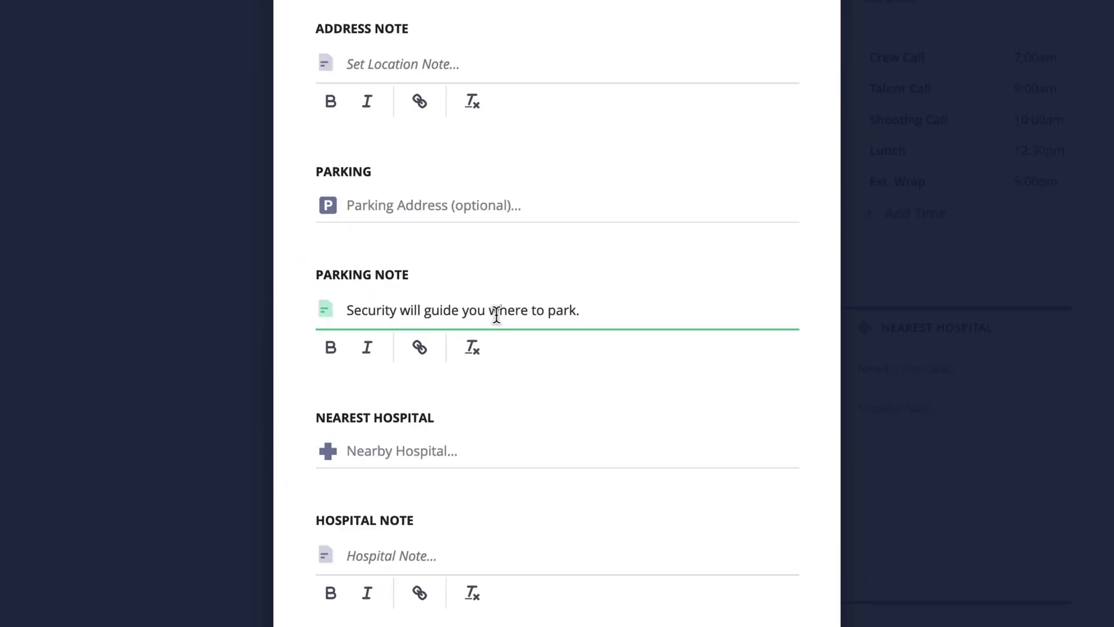
# Step: Set the nearest hospital to Providence Saint Joseph Emergency Care - Burbank and save the location
pyautogui.scroll(-3, 496, 314)
pyautogui.click(507, 276)
pyautogui.write('Providence Saint Joseph')
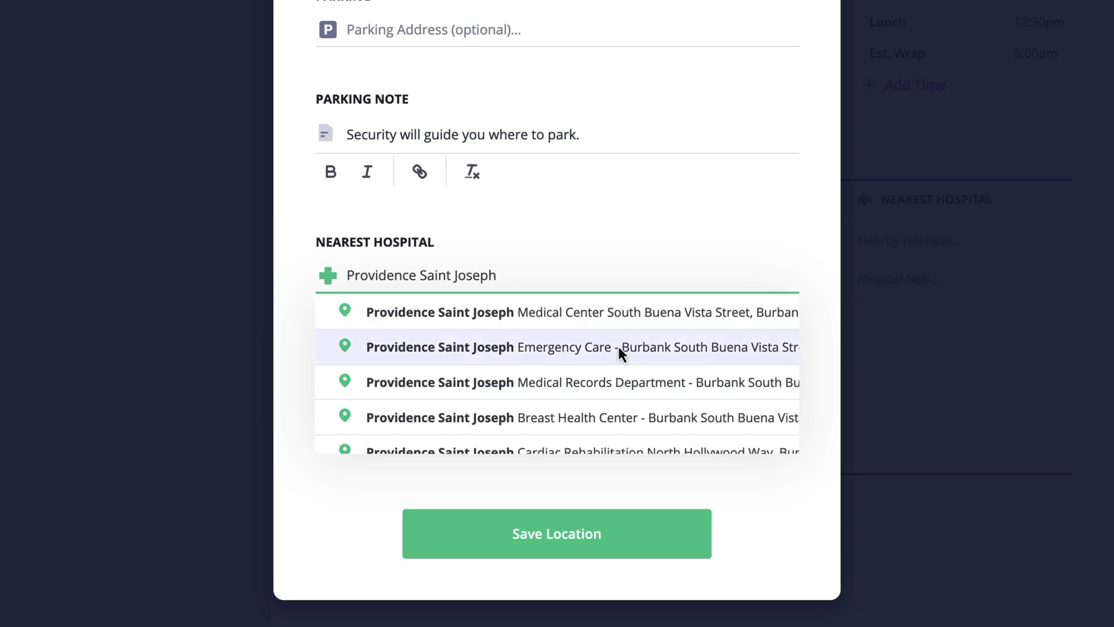
pyautogui.click(633, 356)
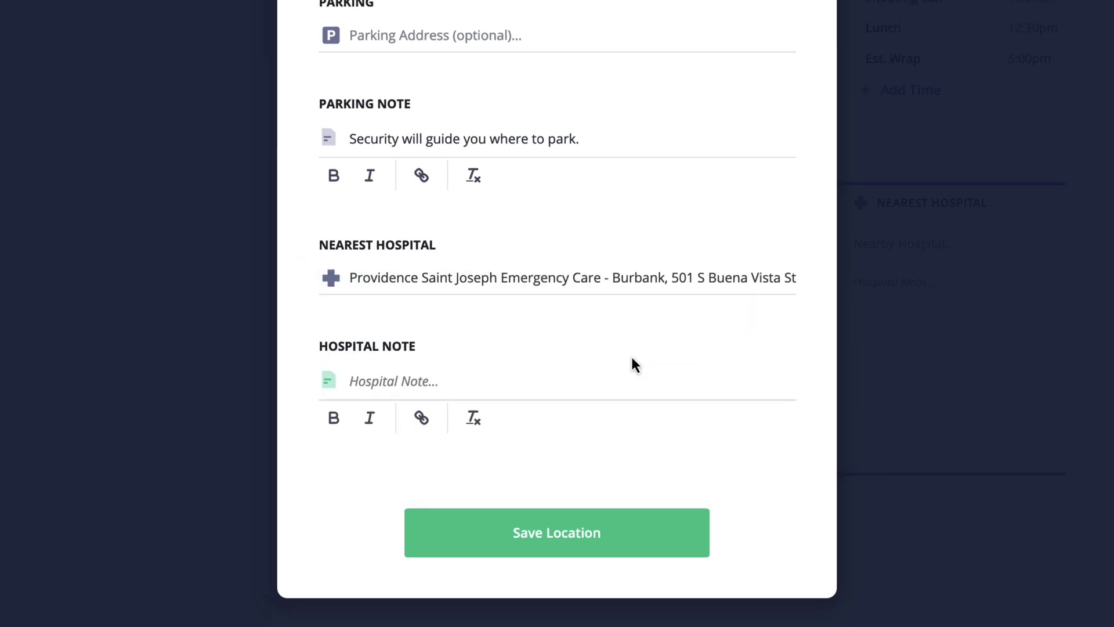
pyautogui.click(612, 389)
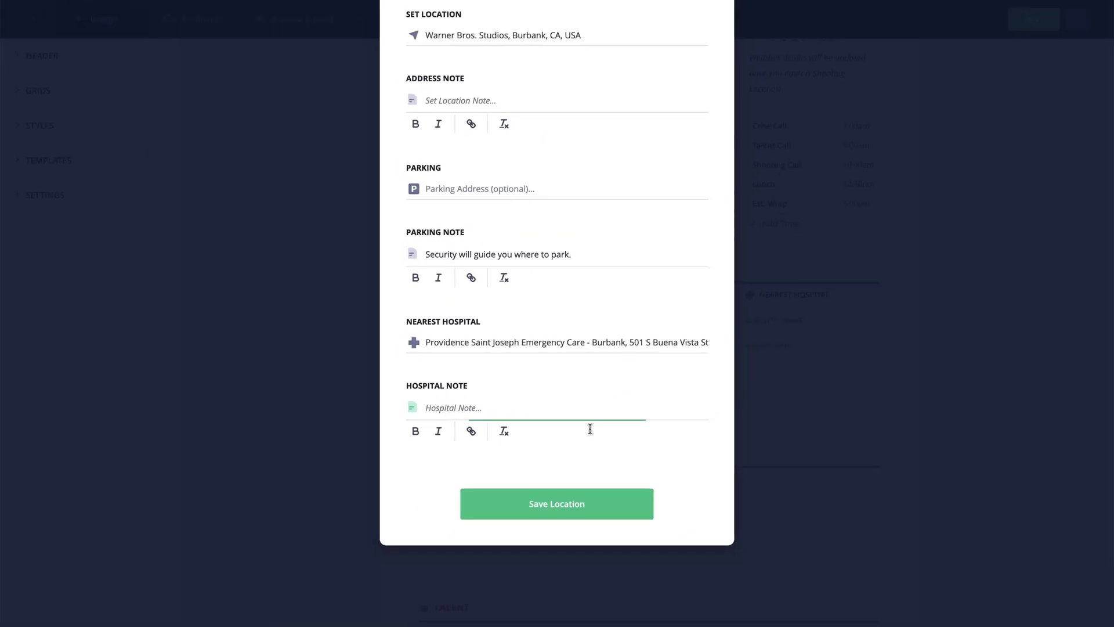
pyautogui.click(557, 516)
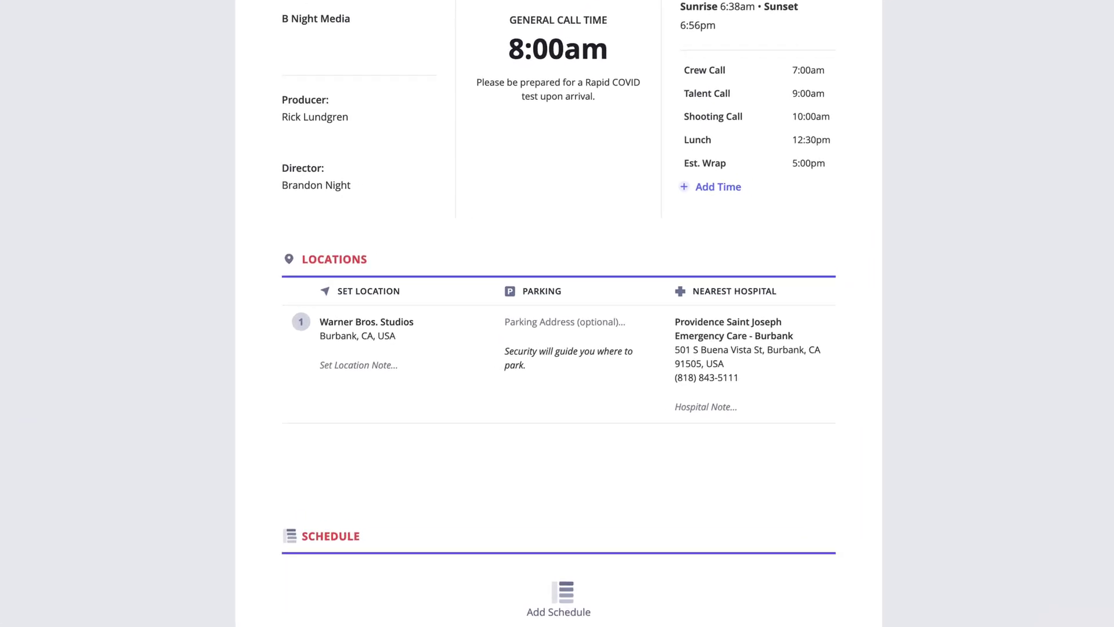
# Step: Check the weather details in the header and browse the saved locations available for import
pyautogui.scroll(3, 557, 313)
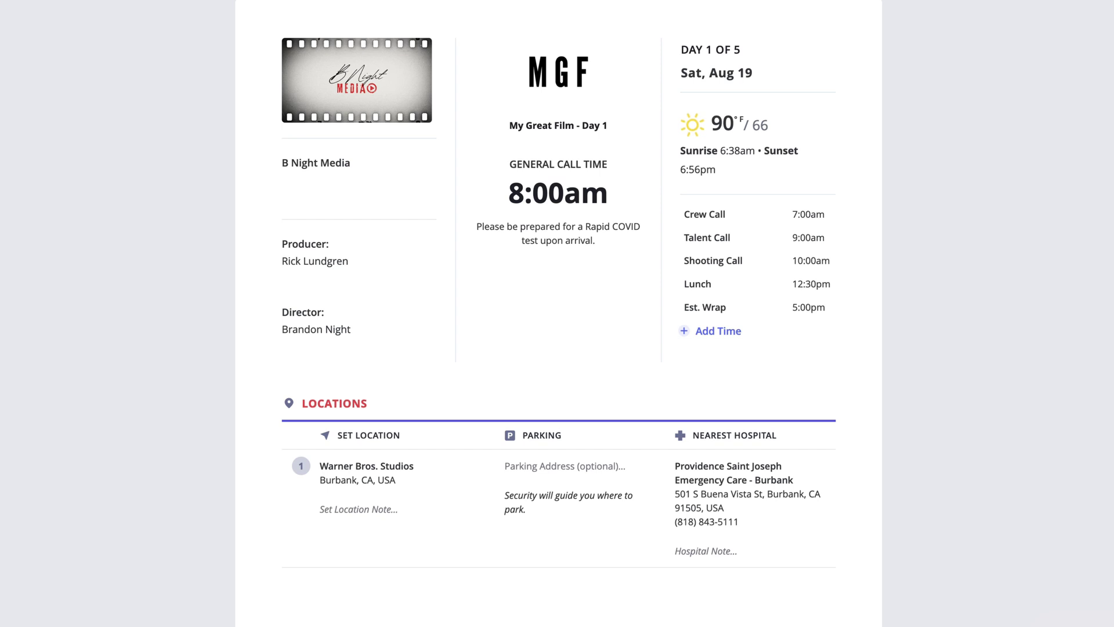
pyautogui.scroll(-3, 556, 313)
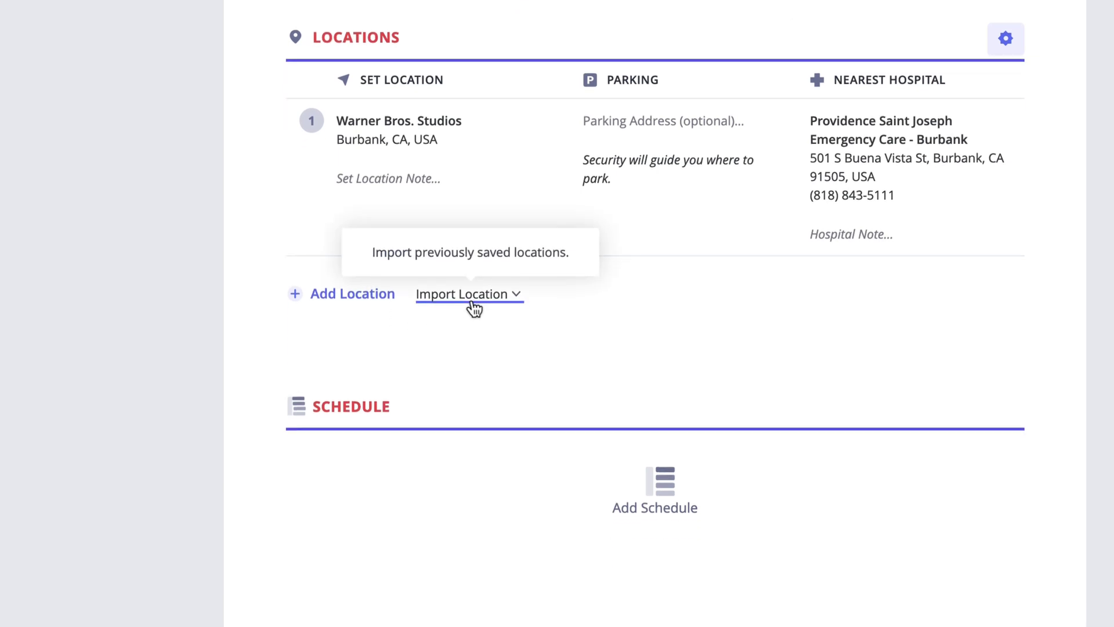
pyautogui.click(473, 379)
pyautogui.scroll(-1, 509, 356)
pyautogui.scroll(2, 509, 357)
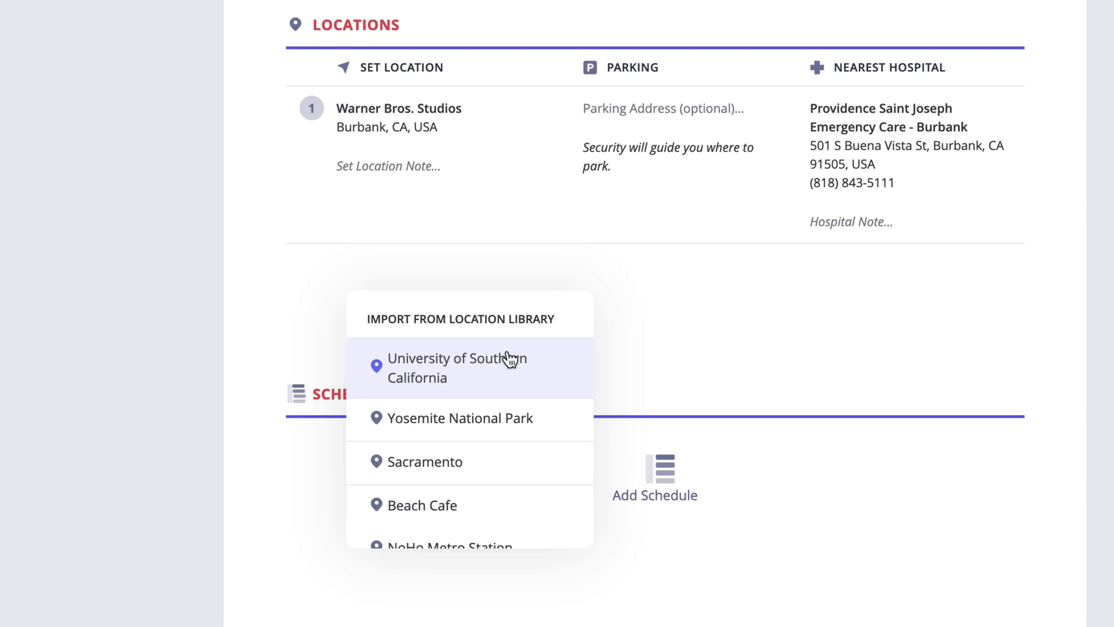
pyautogui.click(1007, 444)
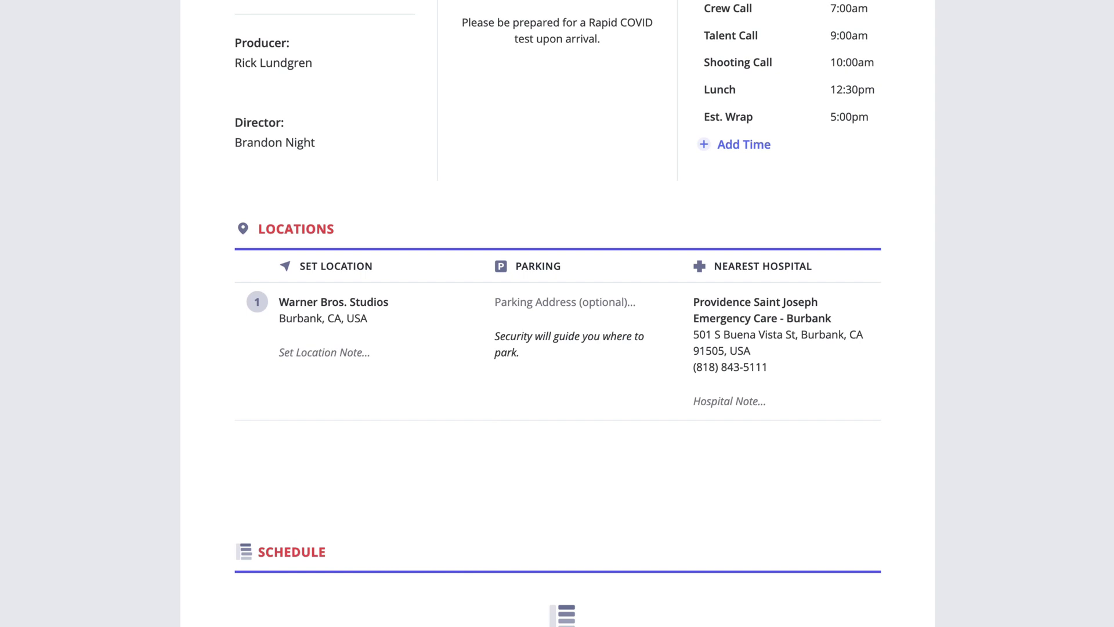
# Step: Add a schedule to the call sheet and append four banner rows below its scene row
pyautogui.scroll(-5, 557, 314)
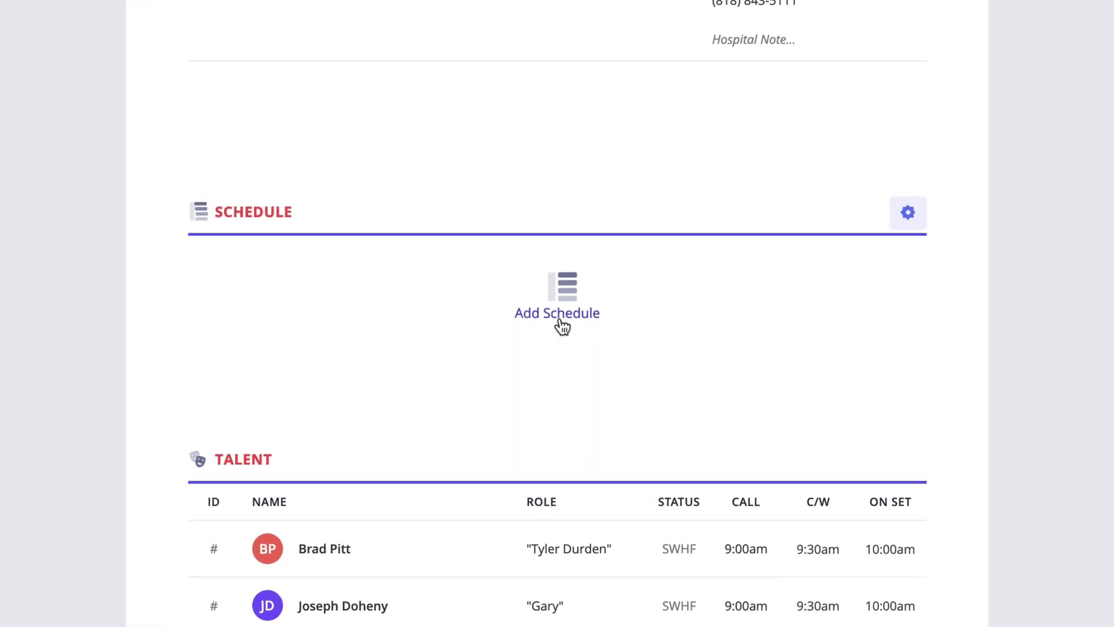
pyautogui.click(558, 314)
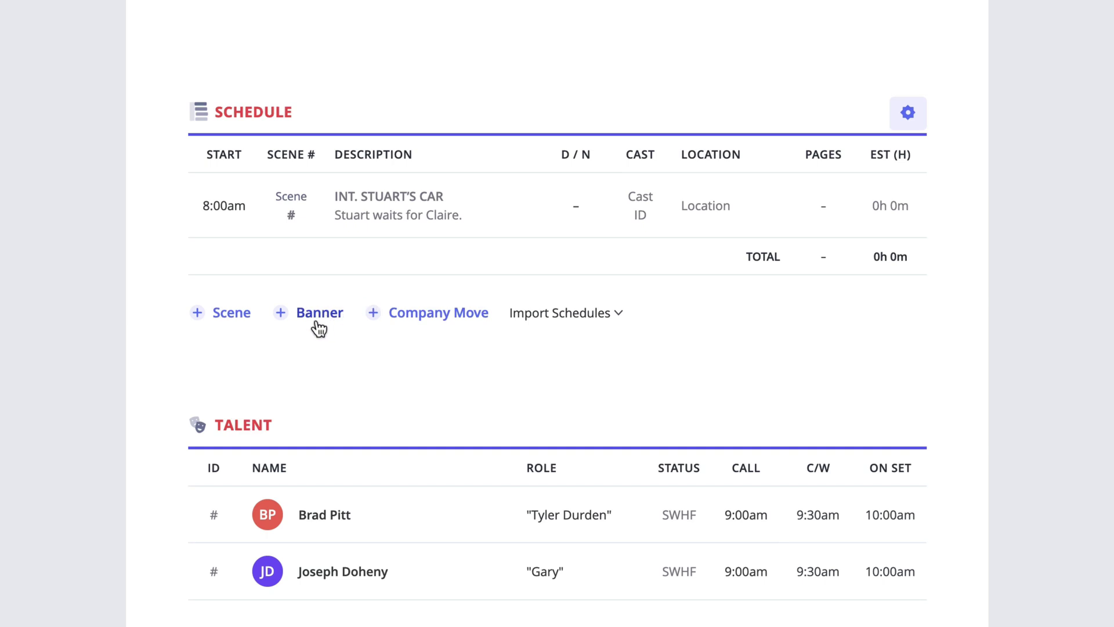
pyautogui.click(319, 328)
pyautogui.click(317, 380)
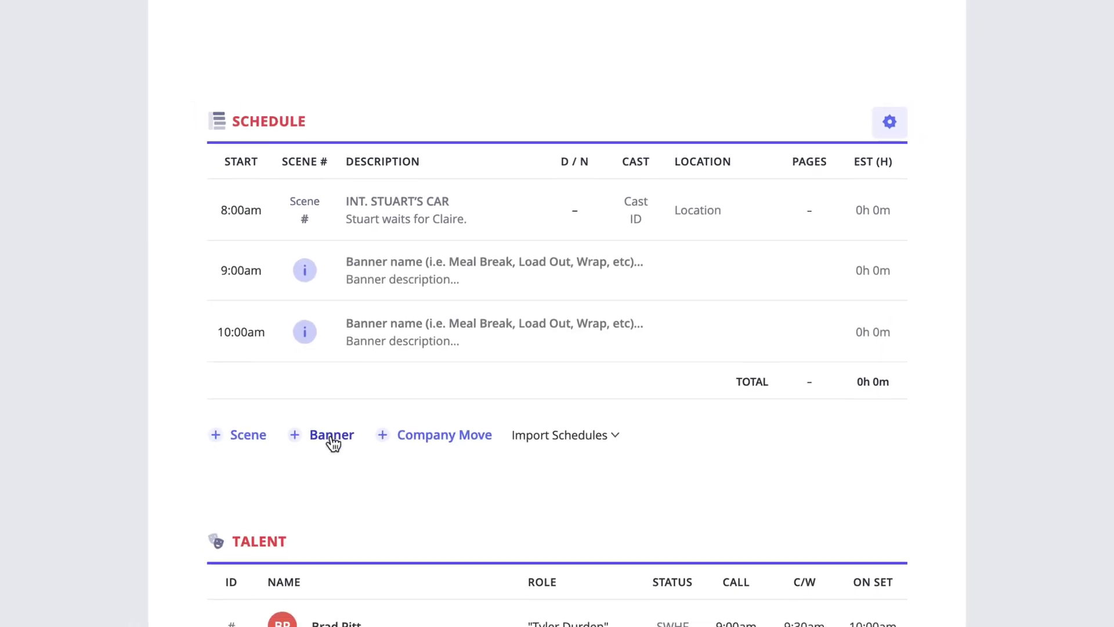
pyautogui.click(333, 442)
pyautogui.click(342, 488)
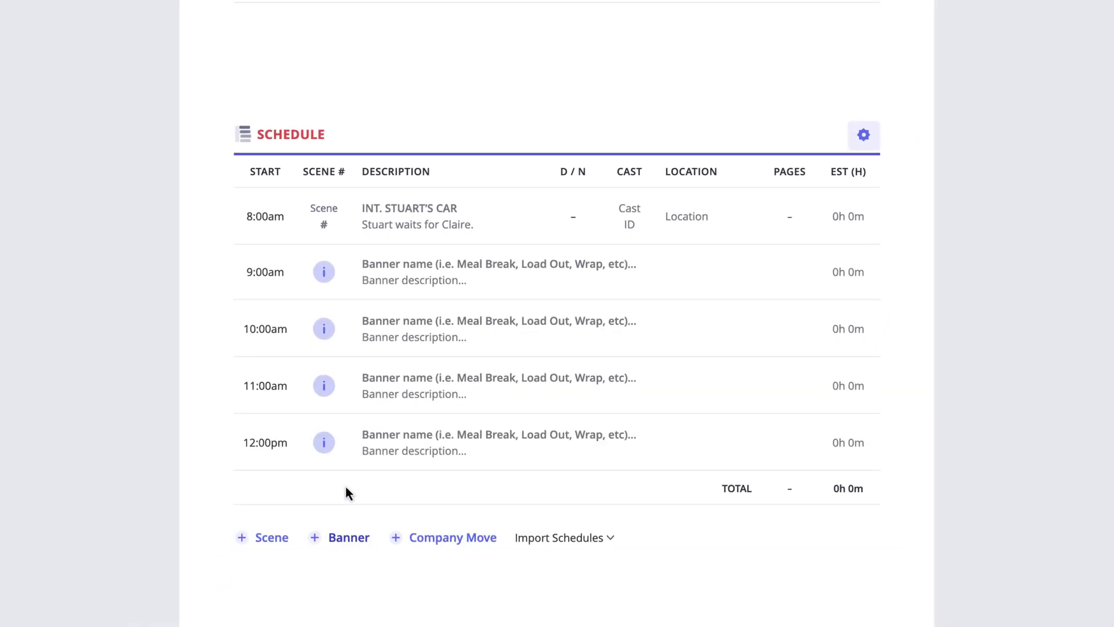
# Step: Name the four banners Crew Call, Talent Call, Lunch and Wrap, and describe Crew Call as "Load-in and Set up"
pyautogui.click(411, 265)
pyautogui.write('Crew Call')
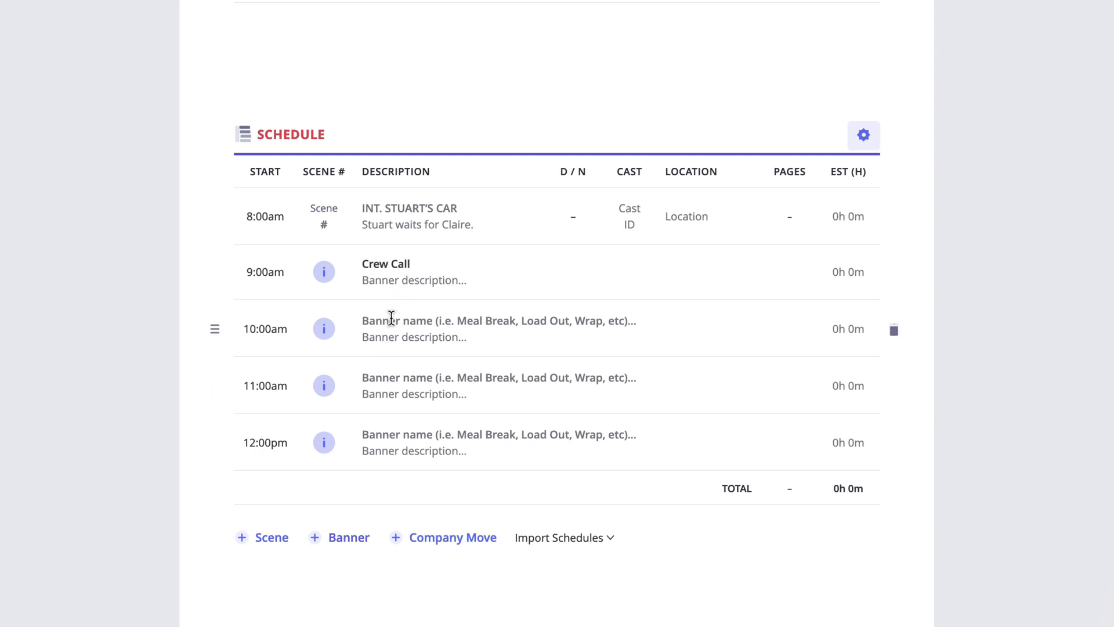
pyautogui.click(392, 317)
pyautogui.write('Talent Call')
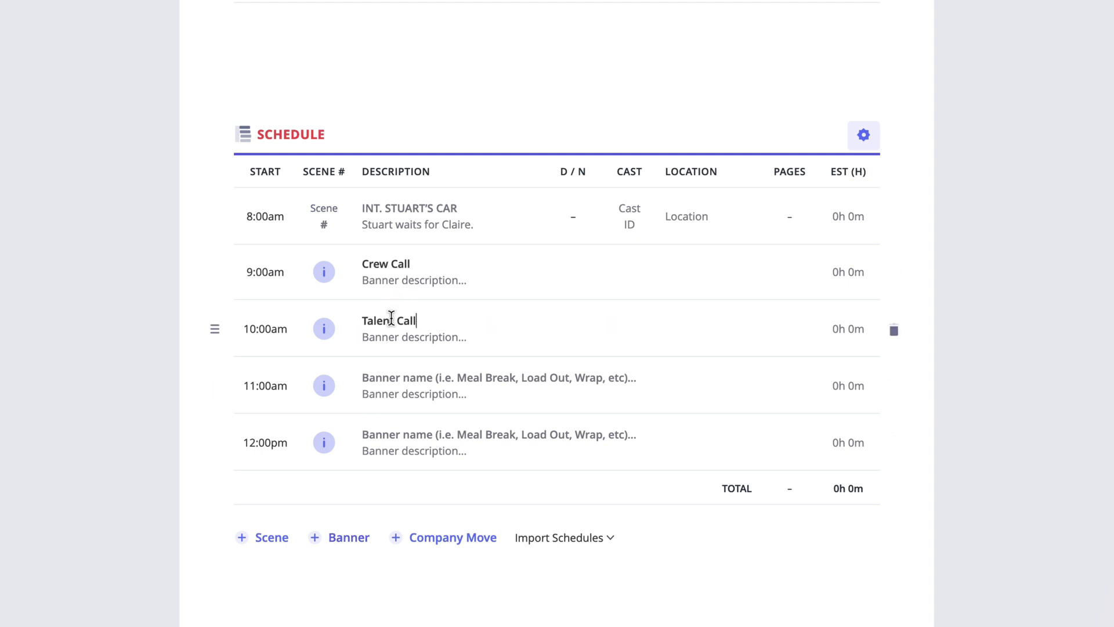
pyautogui.click(380, 376)
pyautogui.write('Lunch')
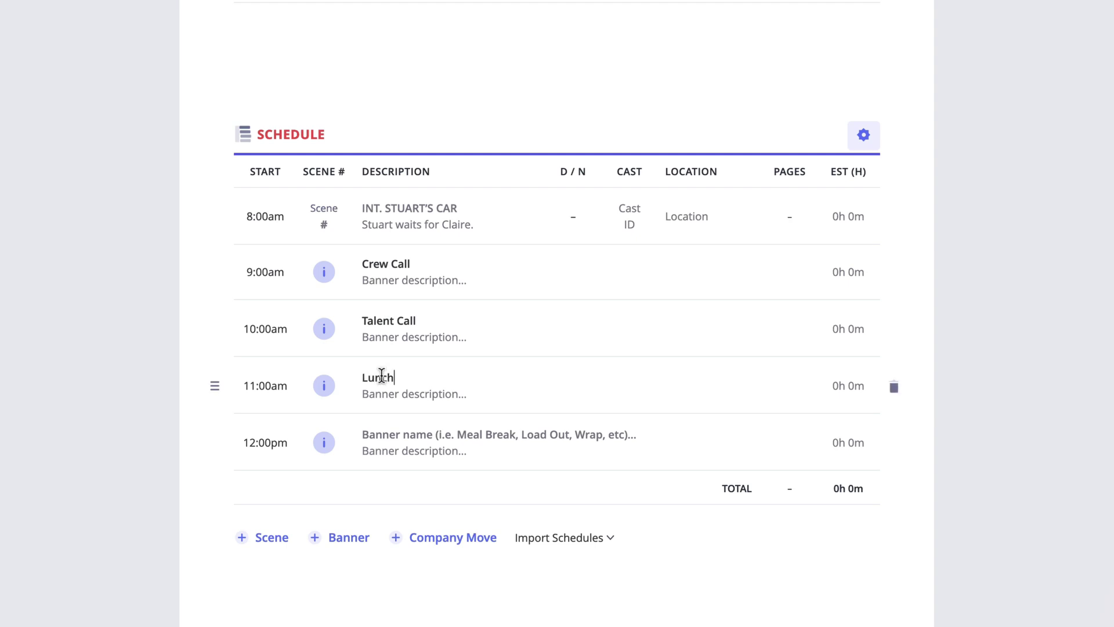
pyautogui.click(381, 434)
pyautogui.write('Wrap')
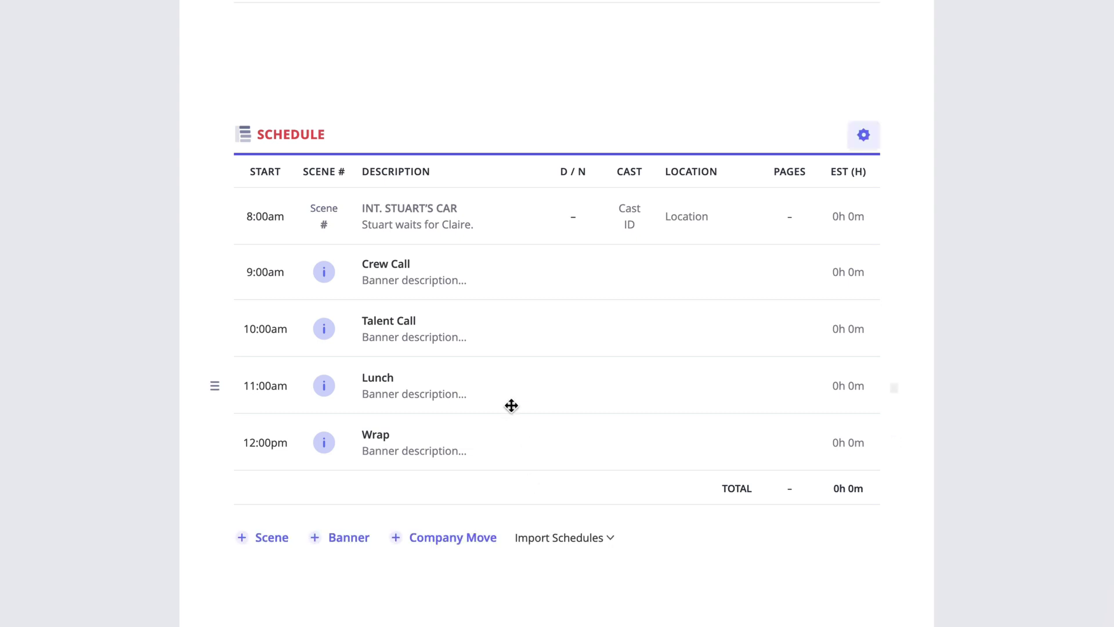
pyautogui.click(477, 281)
pyautogui.write('Load-in and Set up')
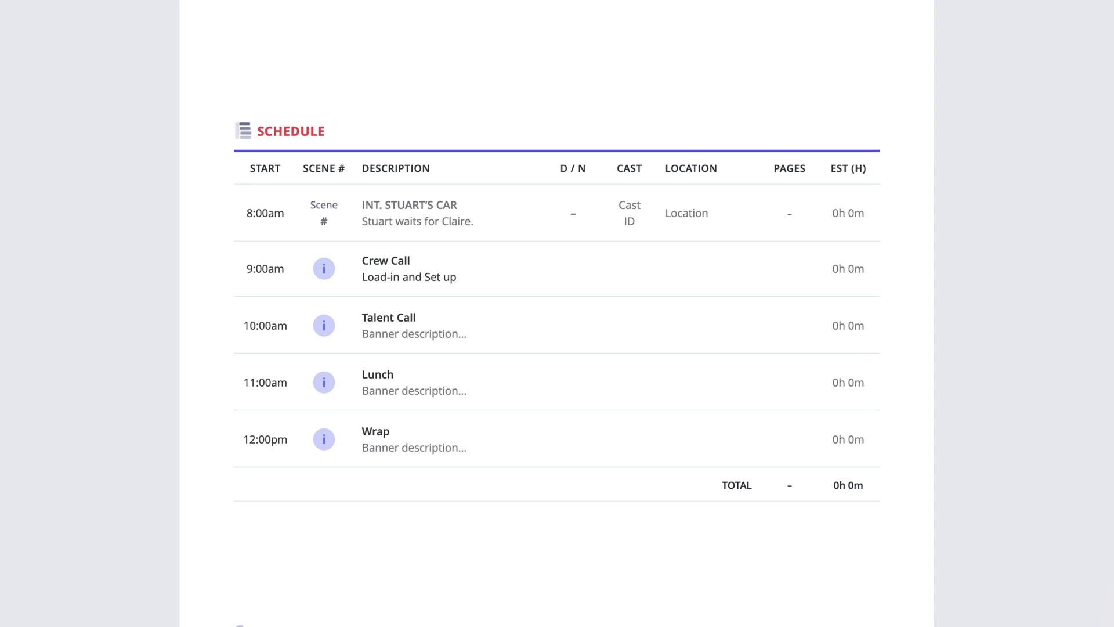
# Step: Add a second scene row at the end of the schedule
pyautogui.scroll(-3, 557, 355)
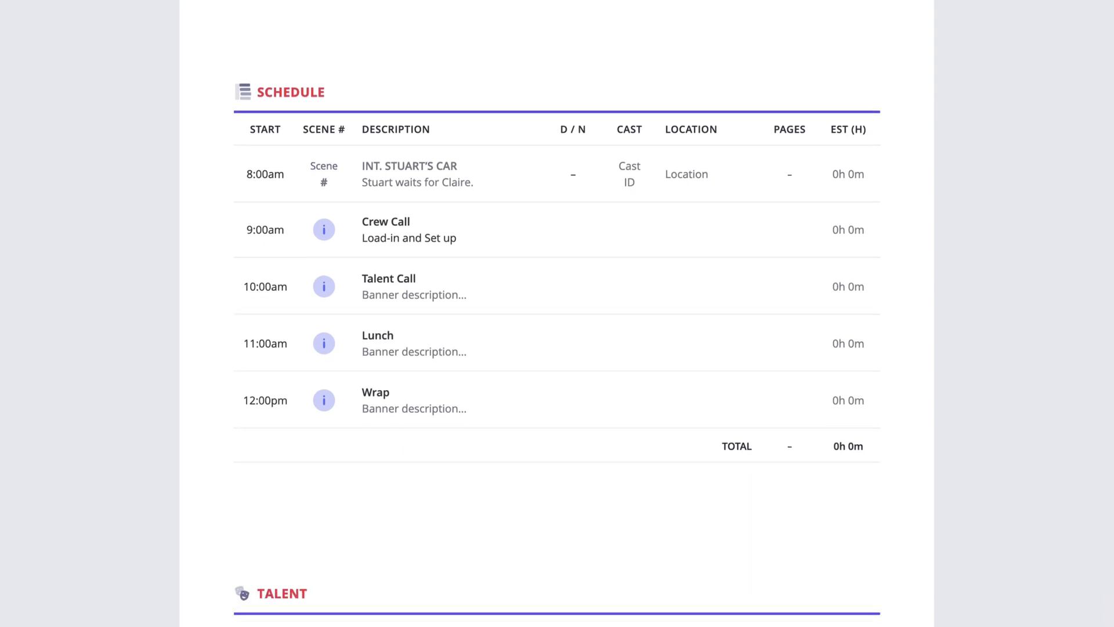
pyautogui.moveTo(273, 457)
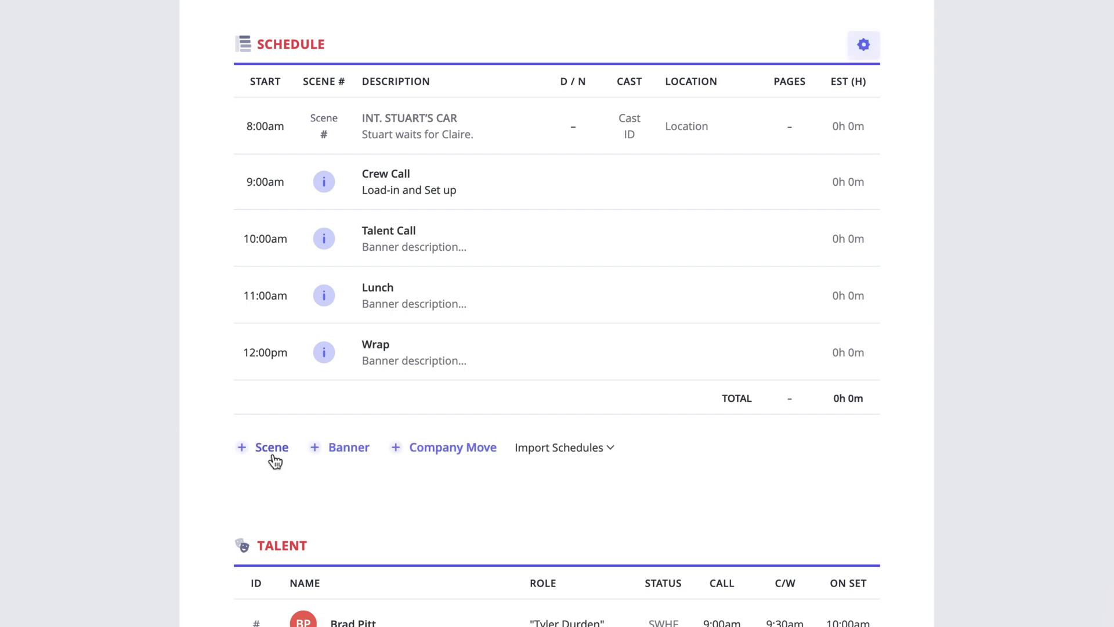
pyautogui.click(273, 457)
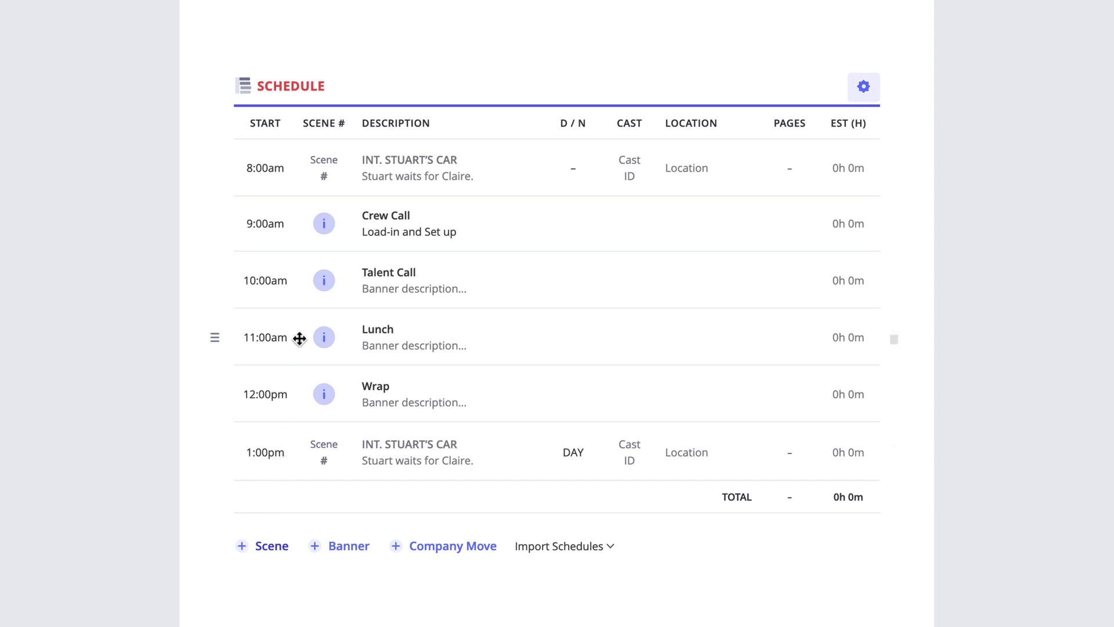
# Step: Fill in the first scene row as scene 1, INT. OFFICE, set during the DAY
pyautogui.click(326, 180)
pyautogui.write('1')
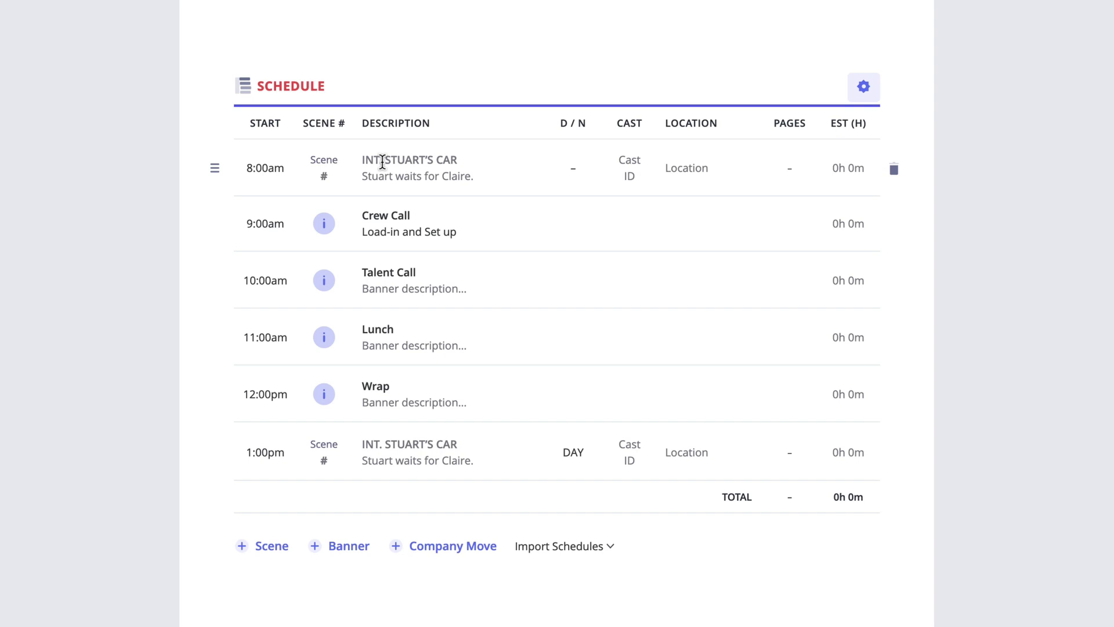
pyautogui.write('INT. OFFICE')
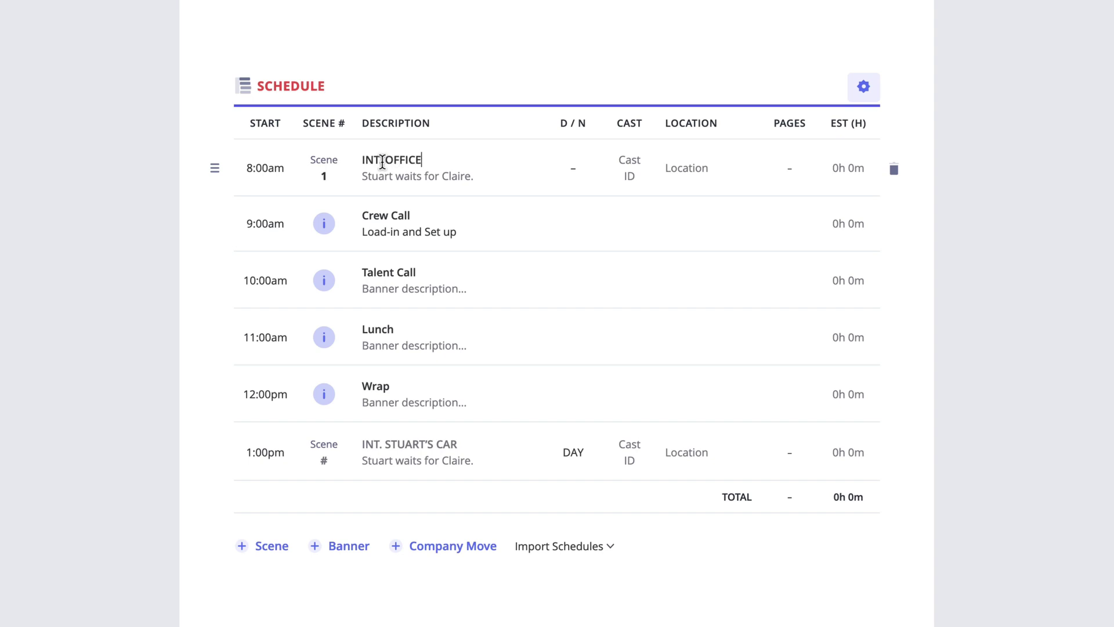
pyautogui.click(573, 174)
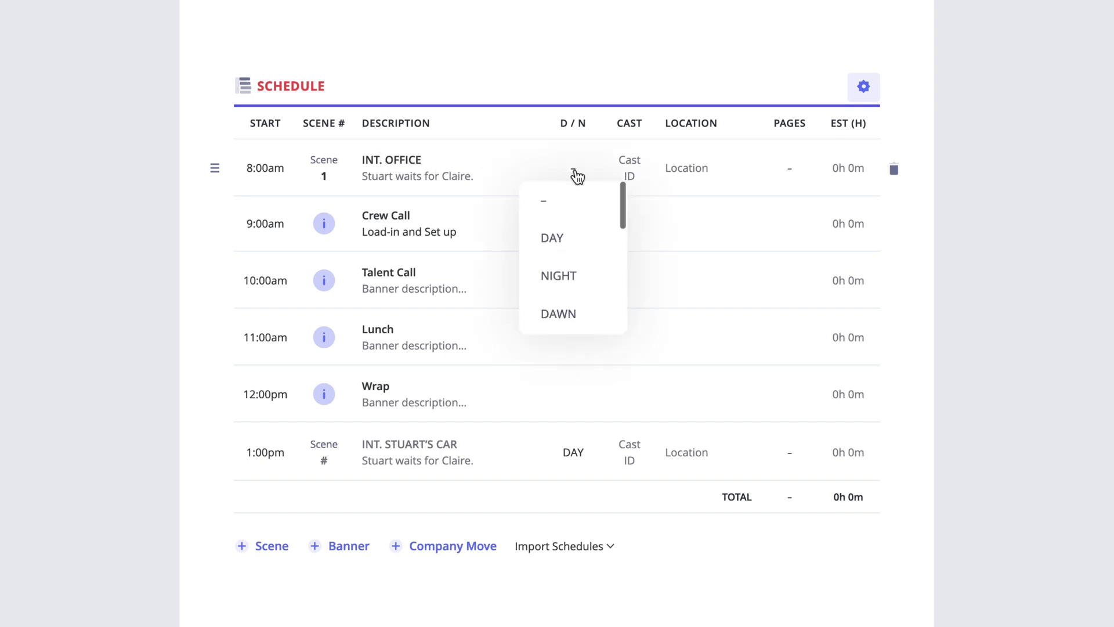
pyautogui.click(573, 240)
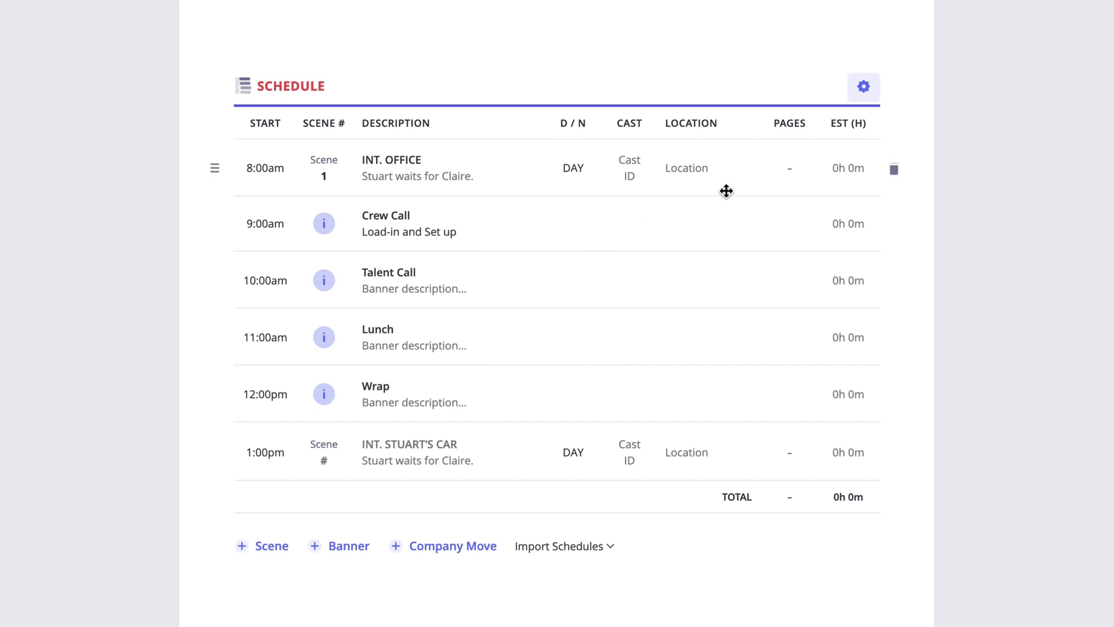
# Step: Set the first scene row's page count to 2 4/8
pyautogui.click(790, 173)
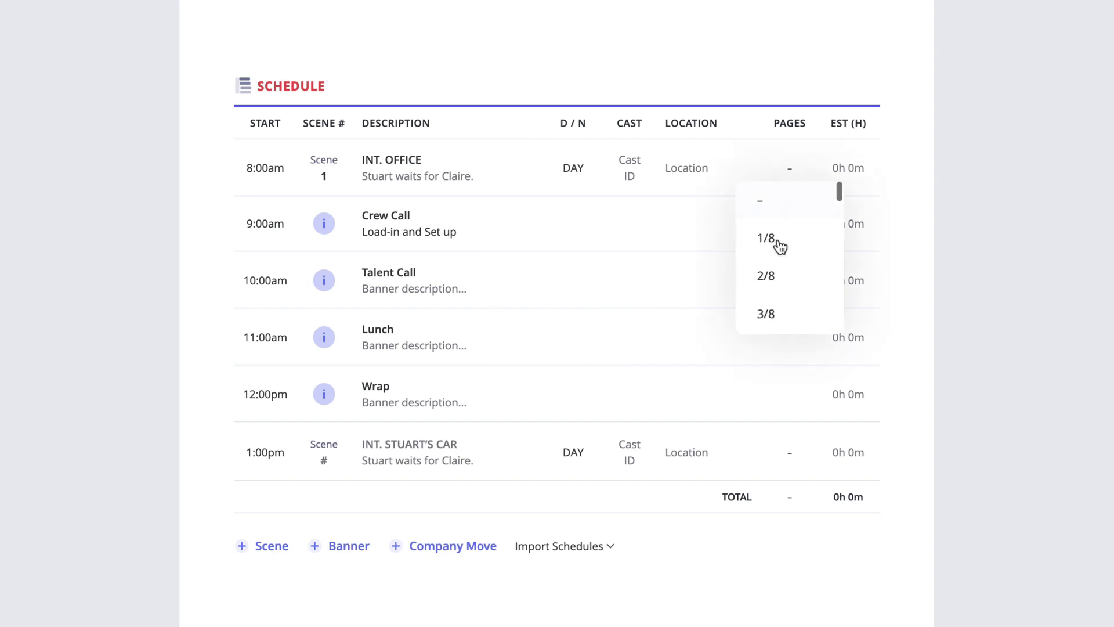
pyautogui.scroll(-10, 778, 249)
pyautogui.scroll(5, 778, 258)
pyautogui.scroll(-2, 778, 258)
pyautogui.click(778, 255)
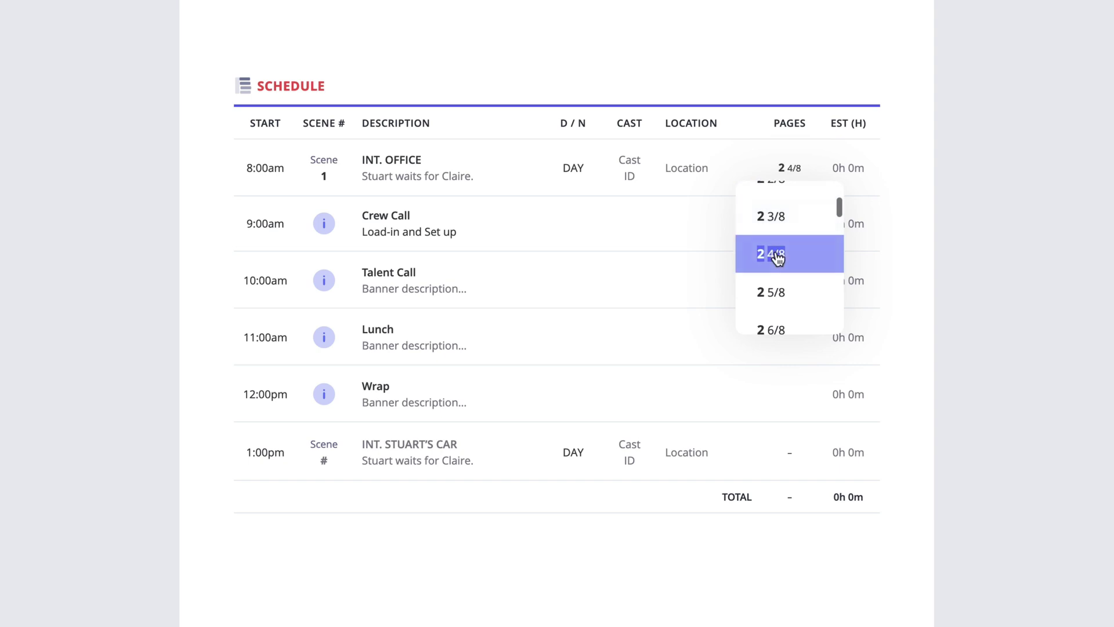
# Step: Fill in the last scene row as scene 1, INT. OFFICE, with a page count of 2 4/8
pyautogui.click(324, 462)
pyautogui.write('1')
pyautogui.click(374, 446)
pyautogui.write('INT. OFFICE')
pyautogui.click(789, 454)
pyautogui.scroll(-10, 784, 527)
pyautogui.click(782, 499)
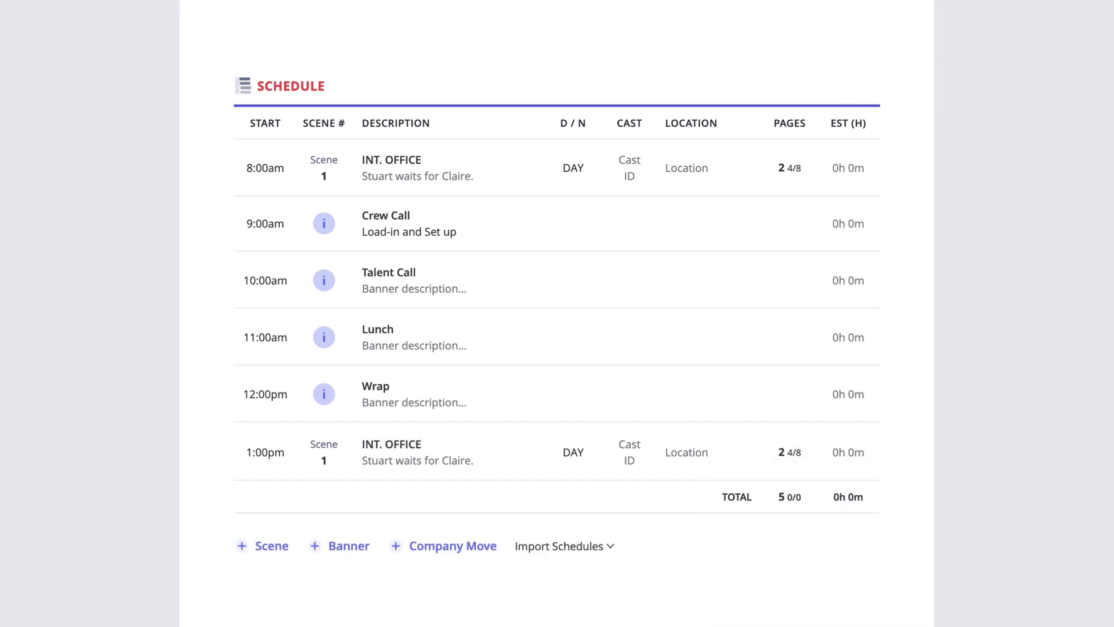
# Step: Describe the two scene rows as "First half of scene 1" and "Second half of scene 1"
pyautogui.click(445, 178)
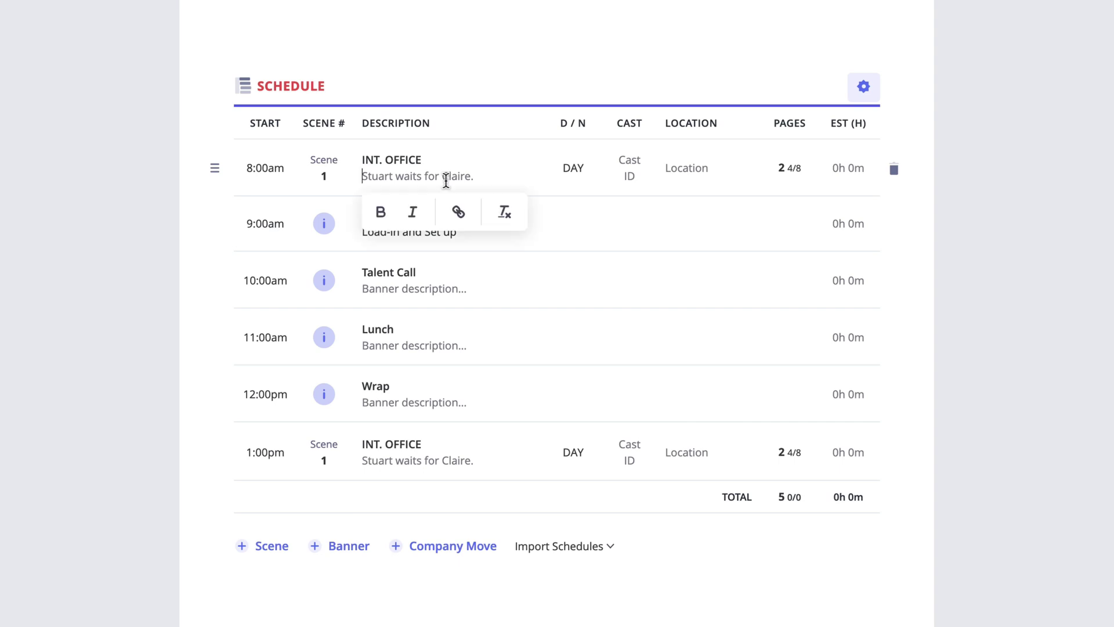
pyautogui.write('First half of scene 1')
pyautogui.press('Return')
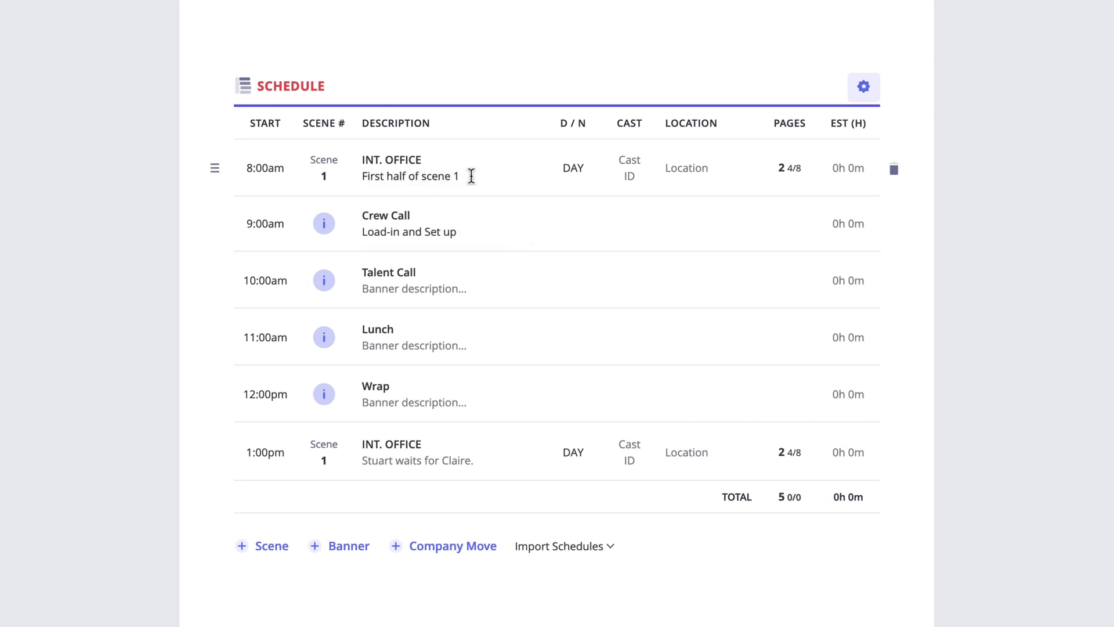
pyautogui.click(442, 460)
pyautogui.write('S')
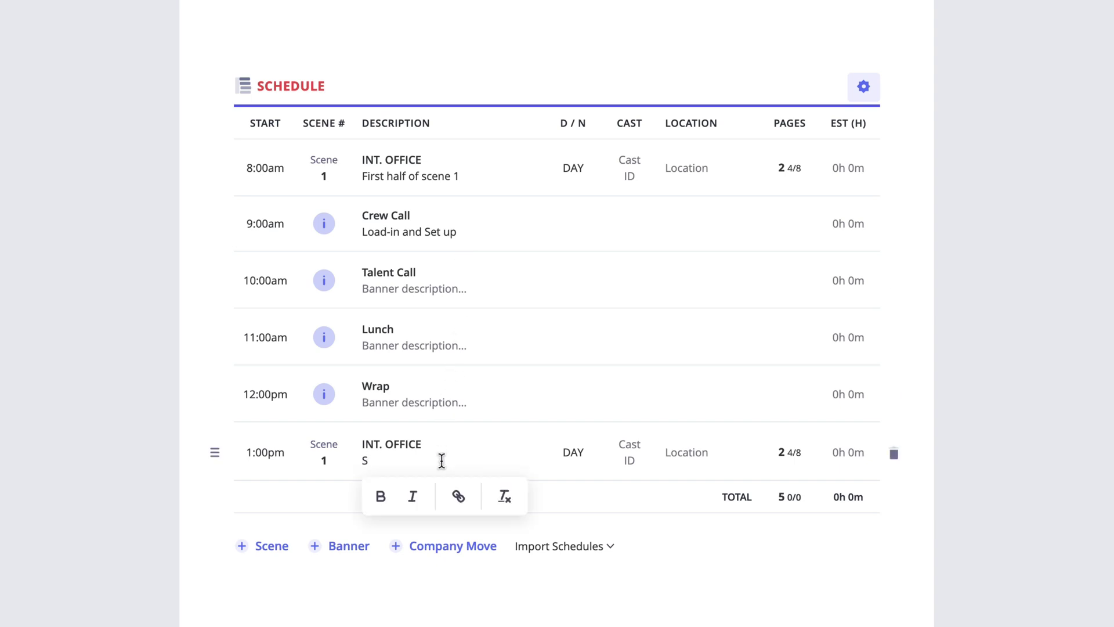
pyautogui.write('econd half of scene 1')
pyautogui.press('Return')
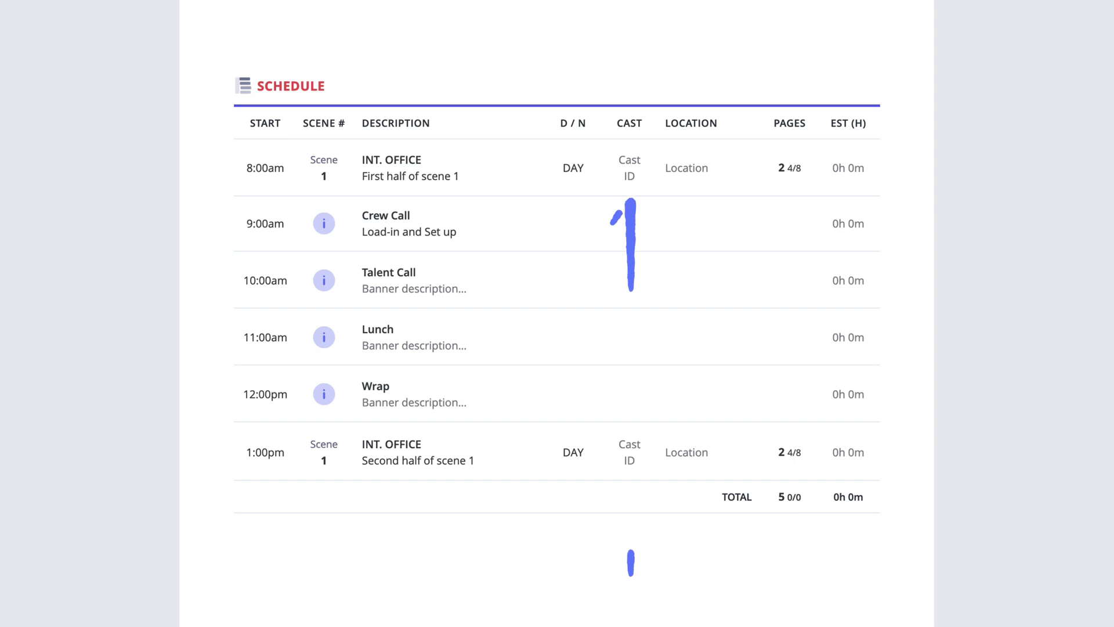
# Step: Assign IDs 1 and 2 to the two talent entries and enter cast 1,2 for both scene rows
pyautogui.scroll(-7, 557, 313)
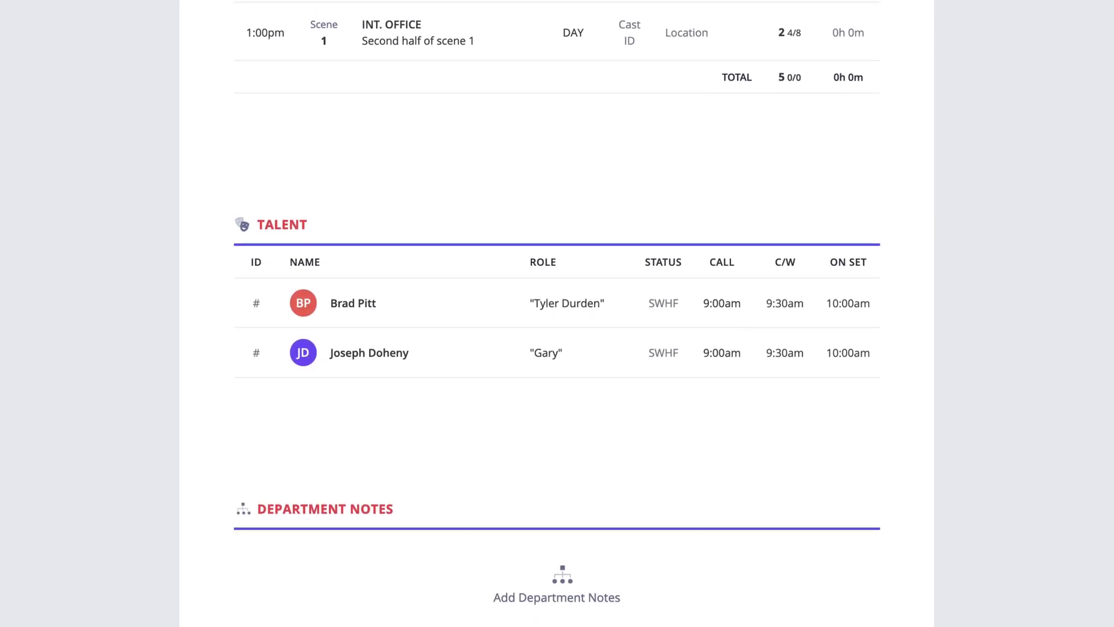
pyautogui.moveTo(240, 308)
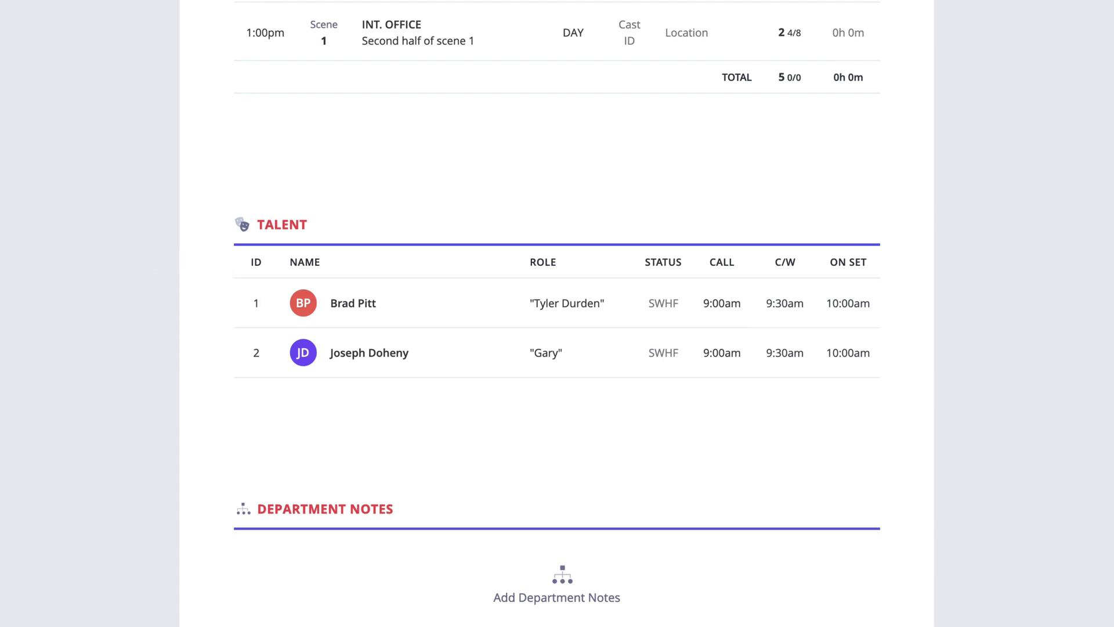
pyautogui.scroll(8, 557, 313)
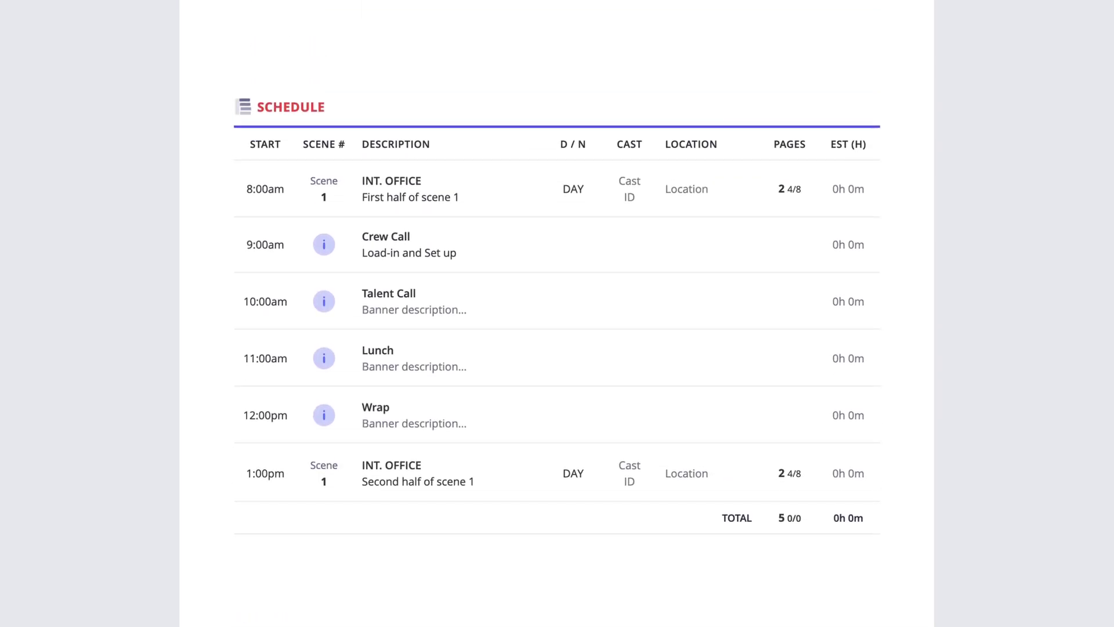
pyautogui.click(630, 191)
pyautogui.click(629, 470)
pyautogui.write('1,2')
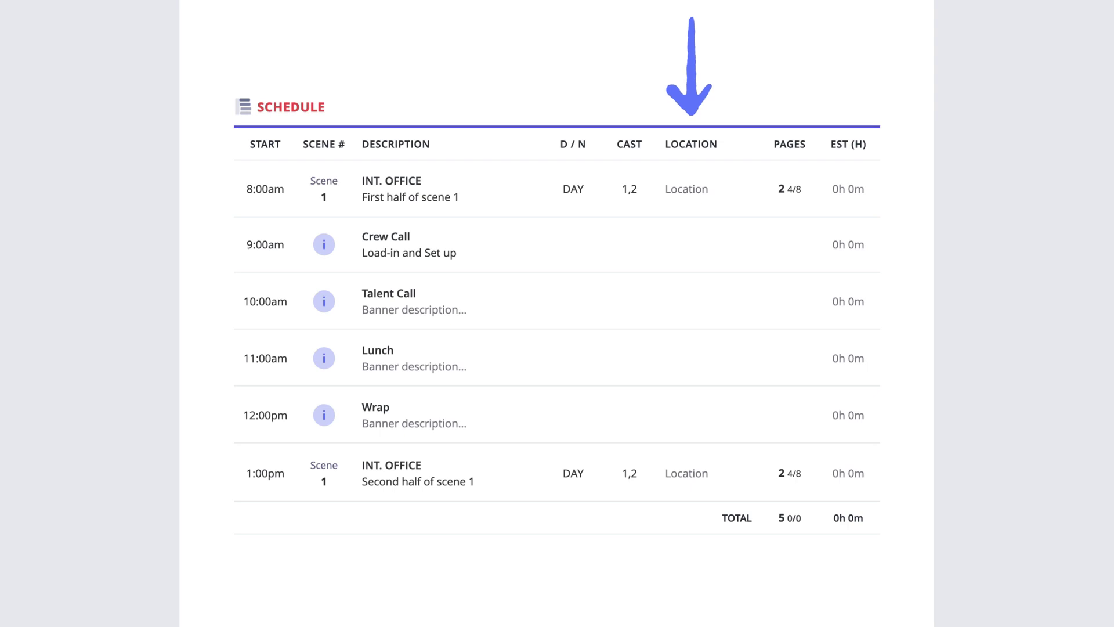
# Step: Set the location of both scene rows to 1, matching the numbered entry in the locations section
pyautogui.scroll(5, 557, 313)
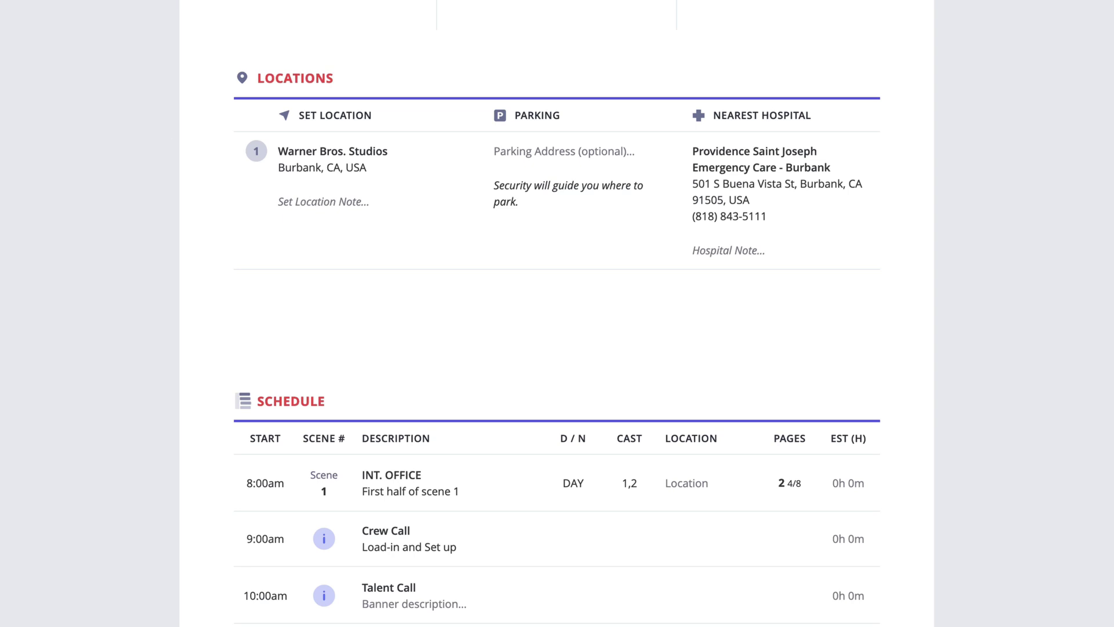
pyautogui.scroll(-5, 557, 339)
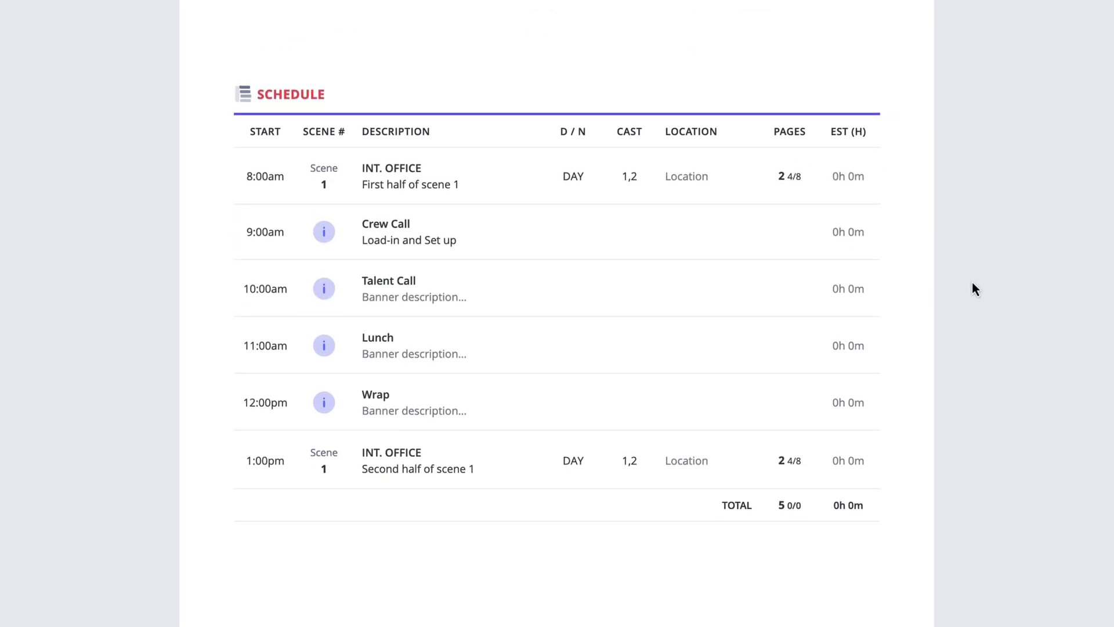
pyautogui.write('1')
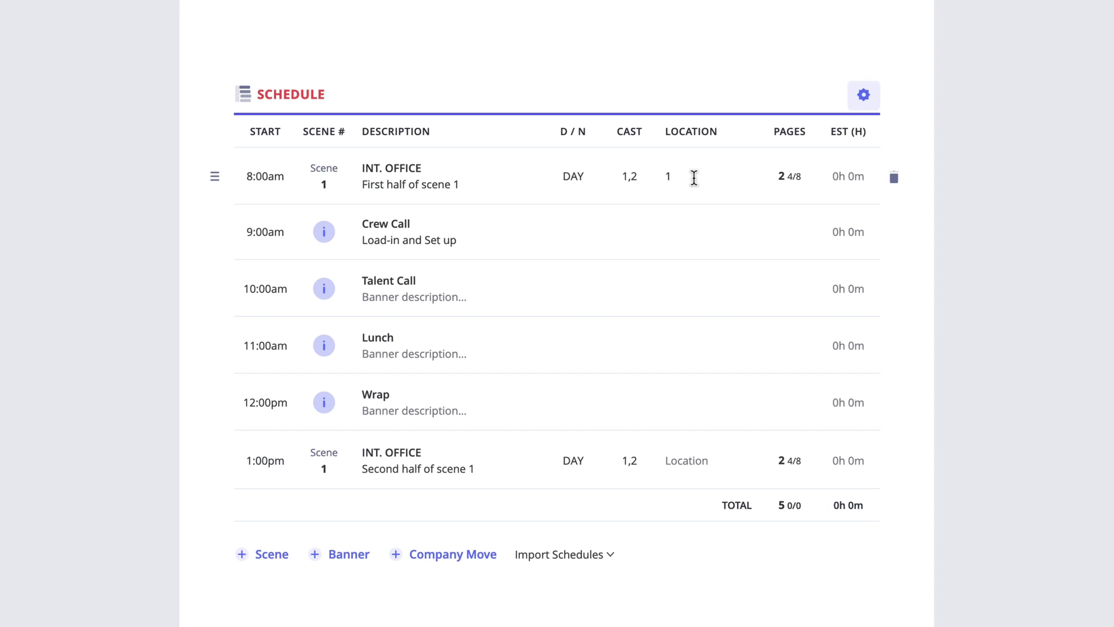
pyautogui.write('1')
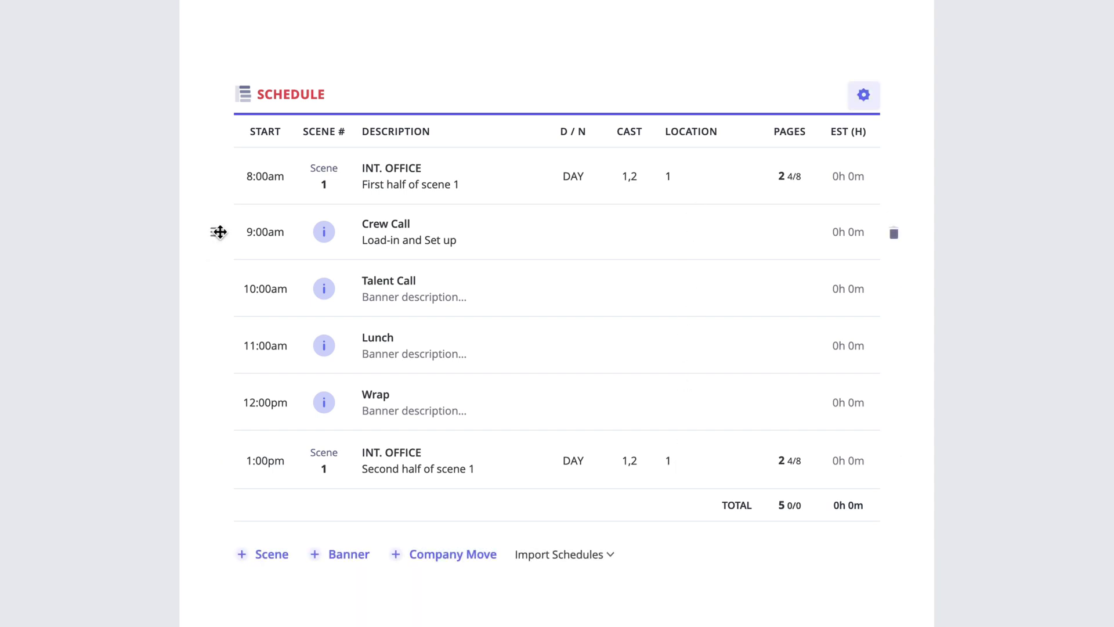
# Step: Reorder the schedule to Crew Call, Talent Call, first half of scene 1, Lunch, second half of scene 1, Wrap
pyautogui.moveTo(220, 232); pyautogui.dragTo(217, 168)
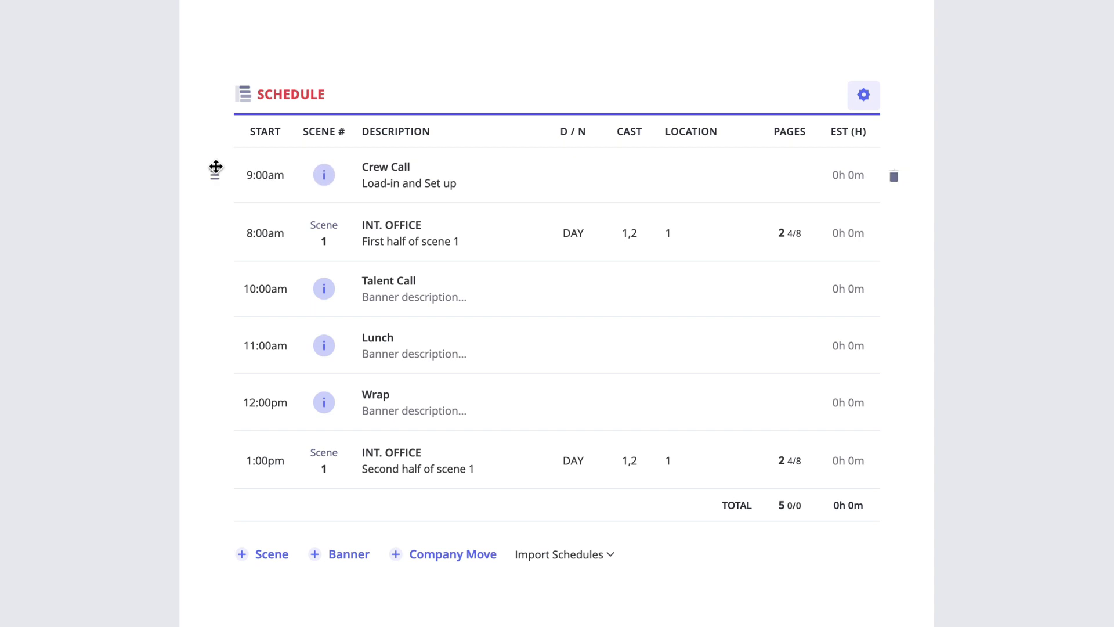
pyautogui.moveTo(215, 289); pyautogui.dragTo(216, 218)
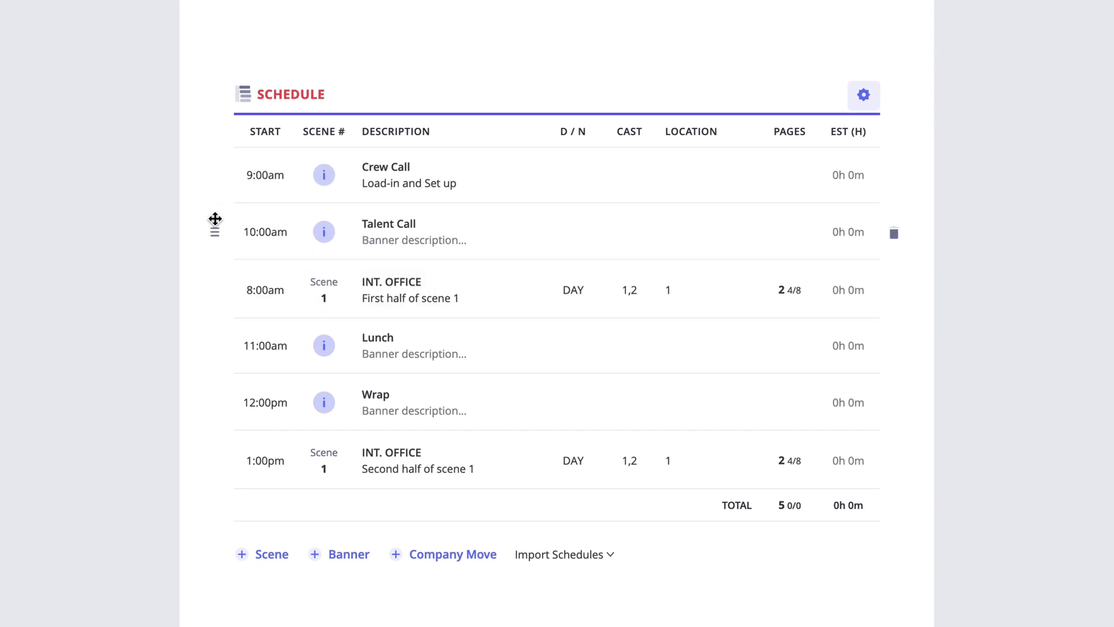
pyautogui.moveTo(212, 454); pyautogui.dragTo(212, 390)
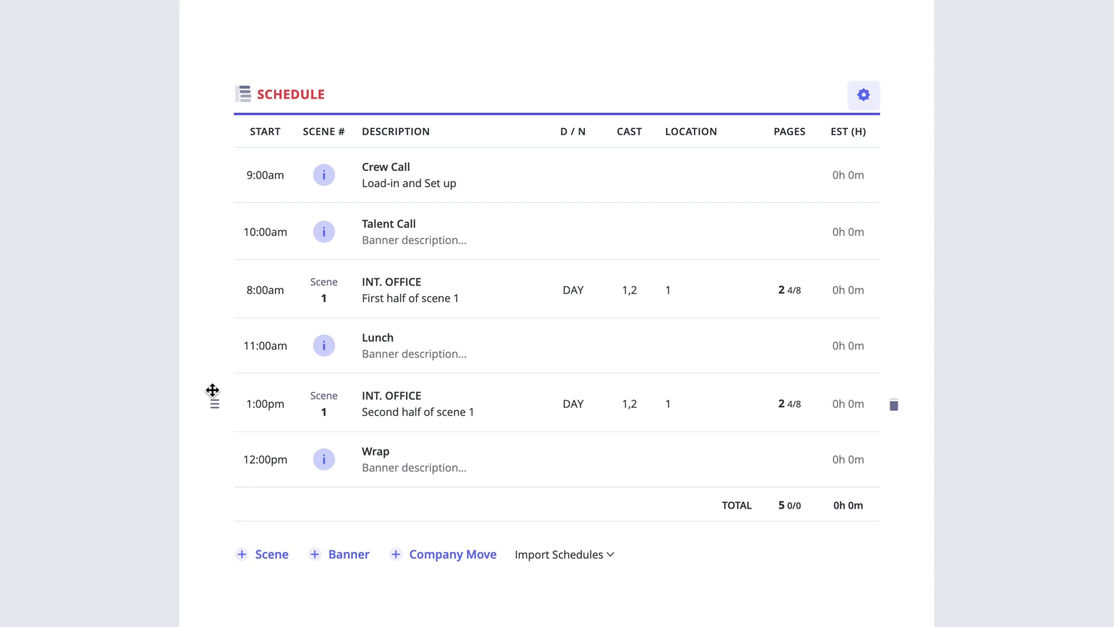
# Step: Set the schedule start times of Crew Call to 7:00am and Talent Call to 9:00am
pyautogui.click(261, 176)
pyautogui.click(210, 271)
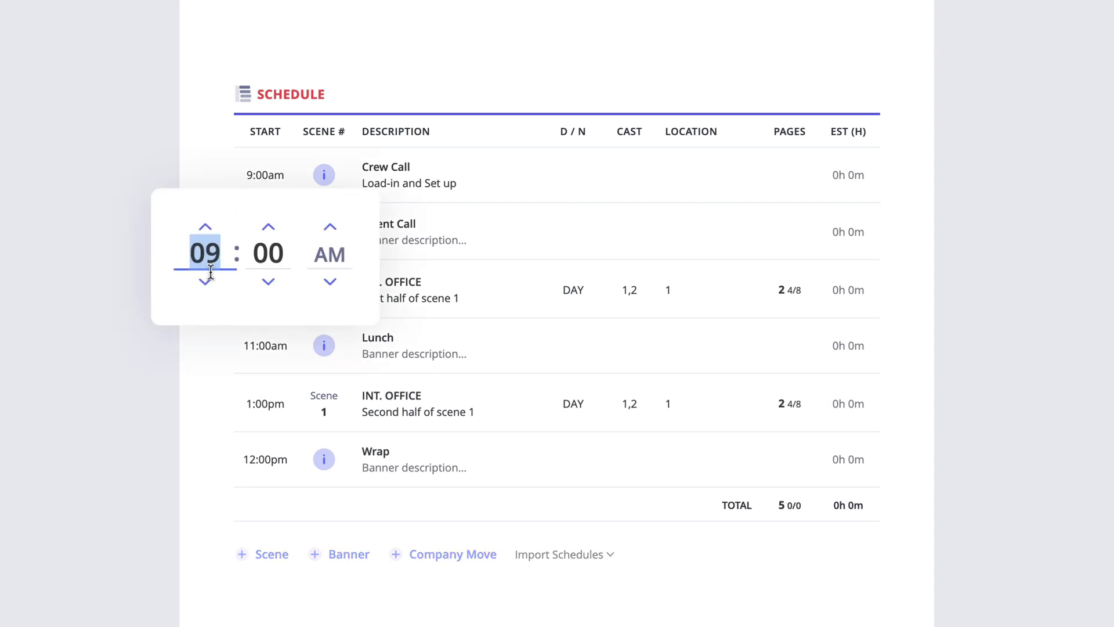
pyautogui.write('7')
pyautogui.press('Return')
pyautogui.click(267, 237)
pyautogui.write('9')
pyautogui.press('Return')
# Step: Set the start times to 10:00am for the first half of scene 1, 12:30pm for Lunch, 1:30pm for the second half and 5:00pm for Wrap
pyautogui.click(265, 294)
pyautogui.click(268, 397)
pyautogui.click(138, 377)
pyautogui.click(265, 404)
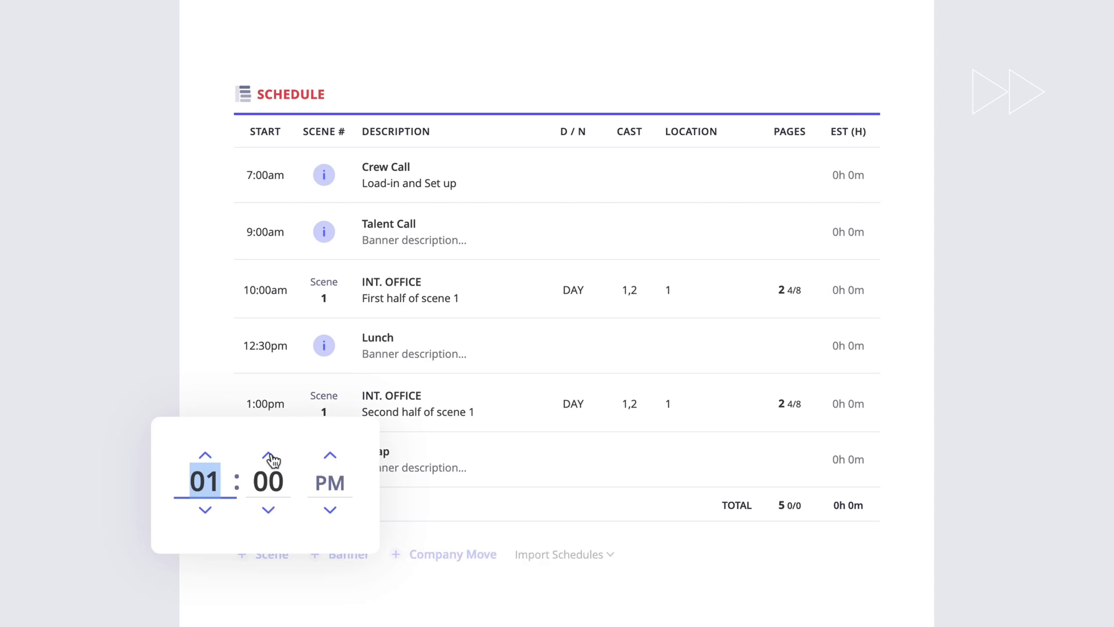
pyautogui.click(268, 455)
pyautogui.click(137, 423)
pyautogui.click(266, 462)
pyautogui.click(205, 511)
pyautogui.click(138, 424)
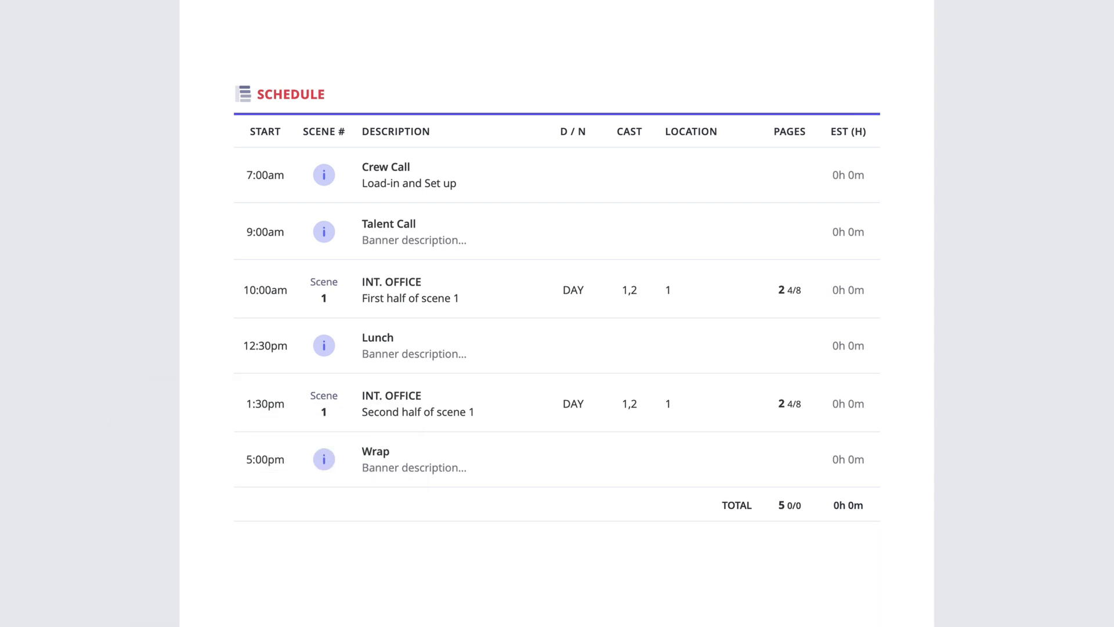
# Step: Set the estimated durations to 2h 30m for the first half of scene 1 and 1h 0m for Lunch
pyautogui.click(846, 293)
pyautogui.click(804, 342)
pyautogui.click(803, 342)
pyautogui.click(876, 341)
pyautogui.click(876, 342)
pyautogui.click(1002, 353)
pyautogui.click(848, 349)
pyautogui.click(803, 398)
pyautogui.click(997, 357)
# Step: Set the estimated duration of the second half of scene 1 to 3h 30m
pyautogui.click(849, 404)
pyautogui.click(803, 452)
pyautogui.click(803, 453)
pyautogui.click(803, 453)
pyautogui.click(875, 453)
pyautogui.click(876, 452)
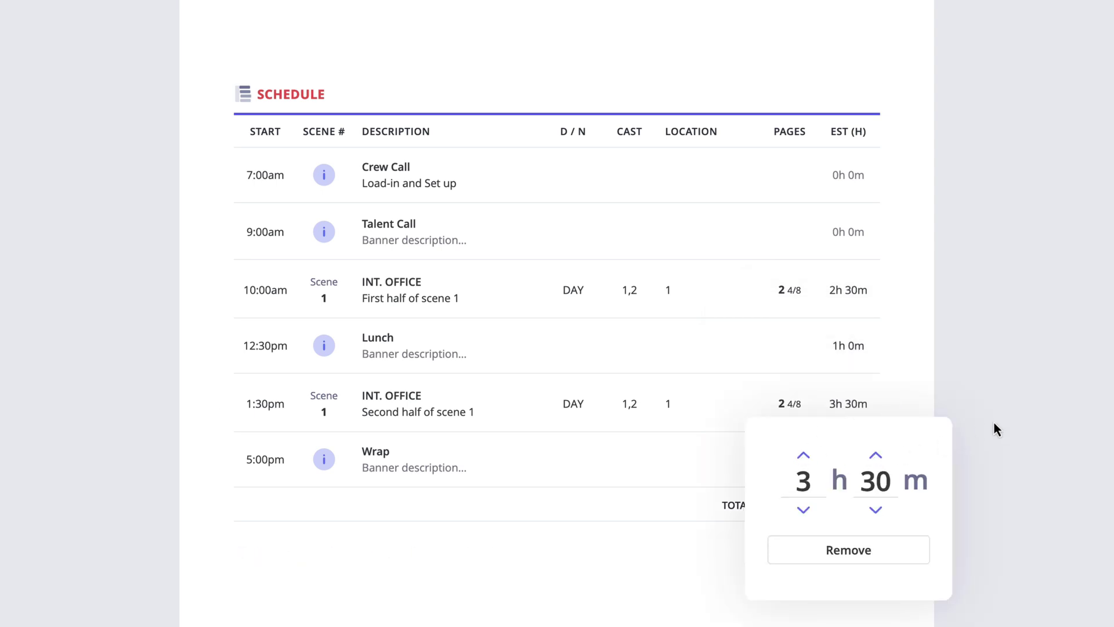
pyautogui.click(994, 428)
# Step: Enter the talent statuses: SW for cast ID 1 and SWF for cast ID 2
pyautogui.scroll(-5, 979, 612)
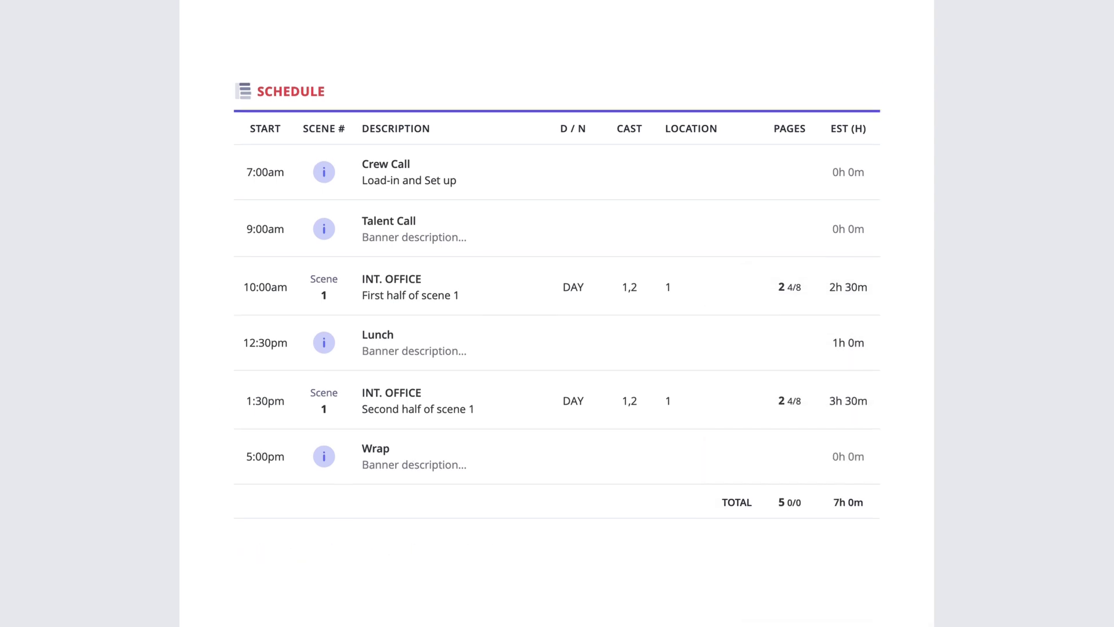
pyautogui.scroll(-3, 979, 612)
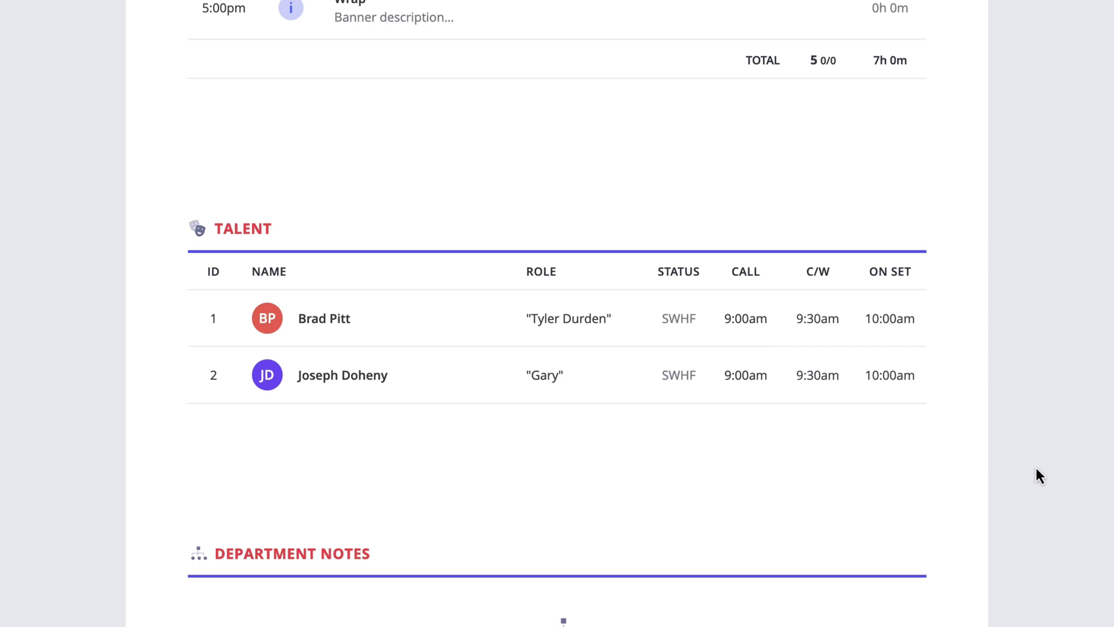
pyautogui.click(677, 322)
pyautogui.write('SW')
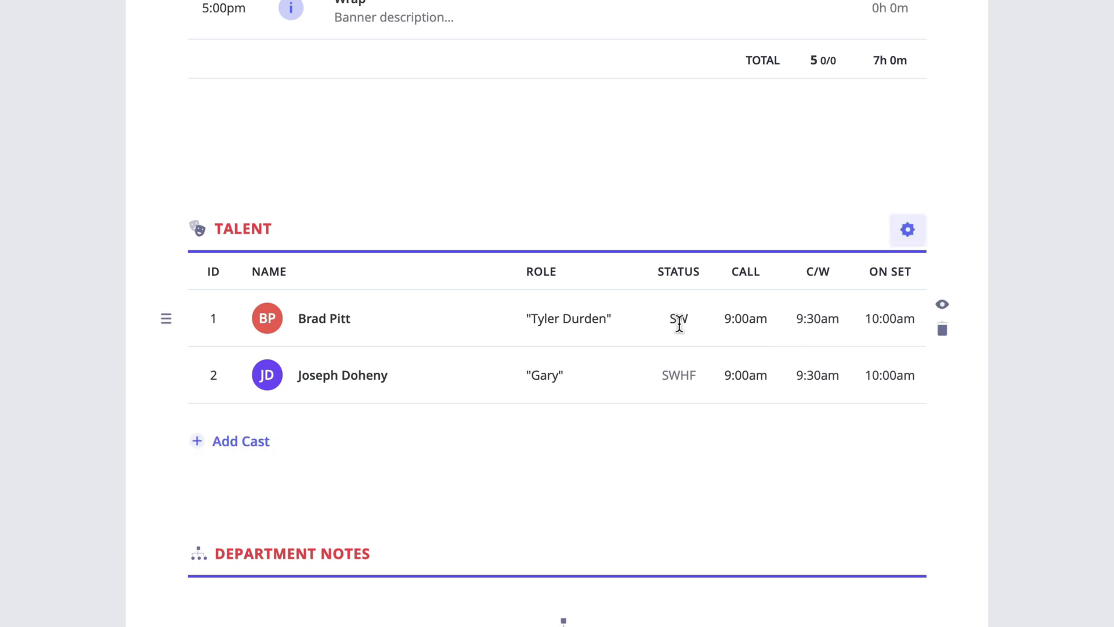
pyautogui.write('SWF')
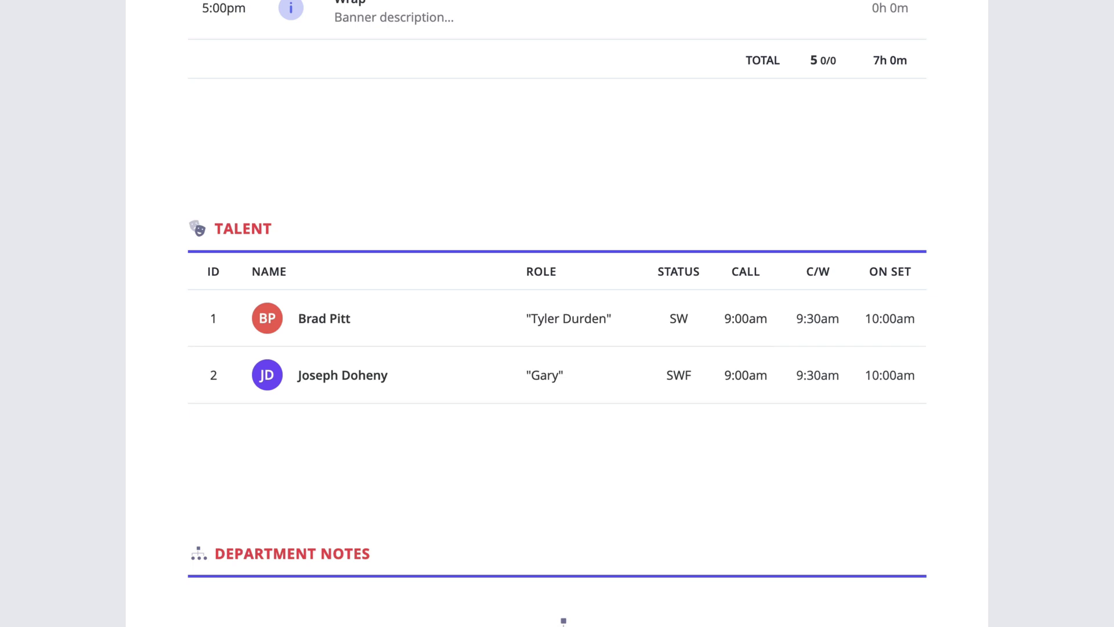
# Step: Add a department note for SET DRESSING reading "Paper reams (X2), printer, computer, desk chairs (X2)"
pyautogui.scroll(-5, 557, 314)
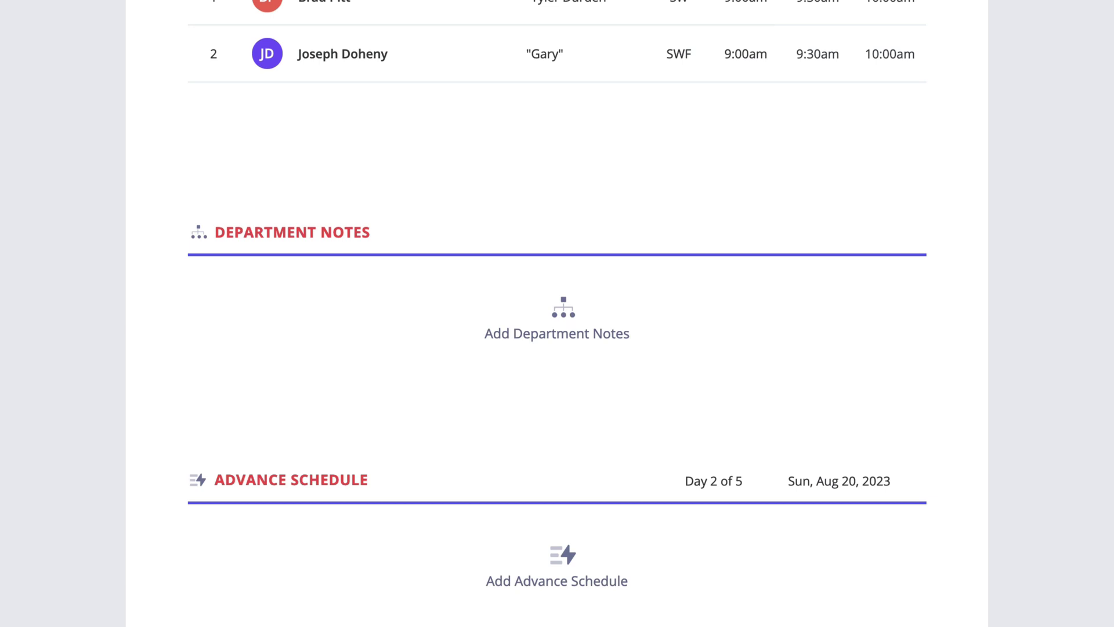
pyautogui.click(559, 343)
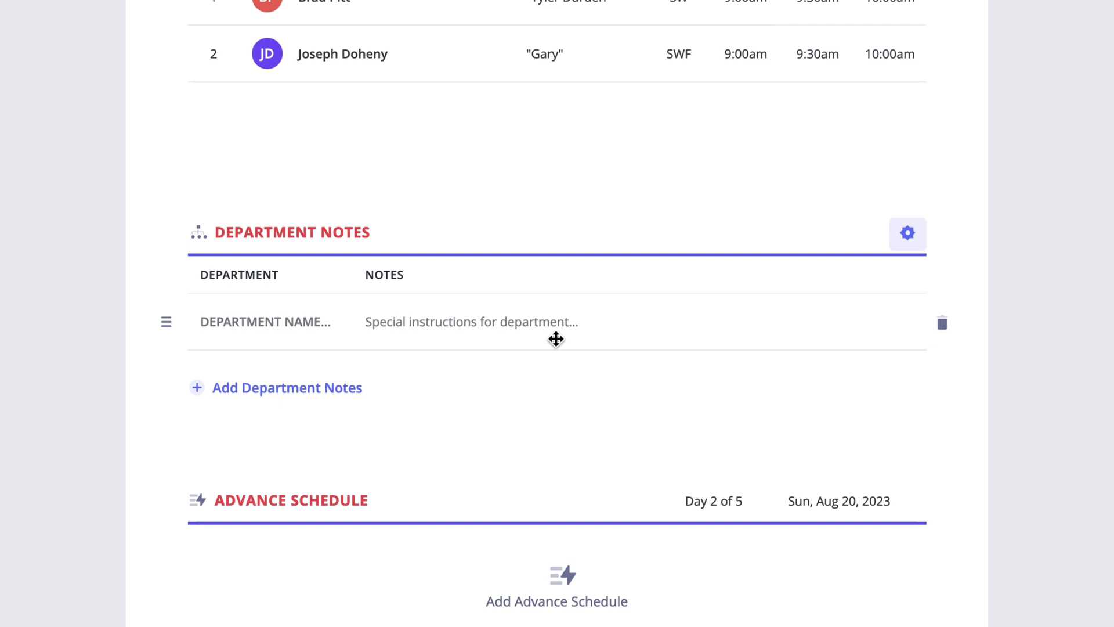
pyautogui.click(294, 321)
pyautogui.write('SET DRESSING')
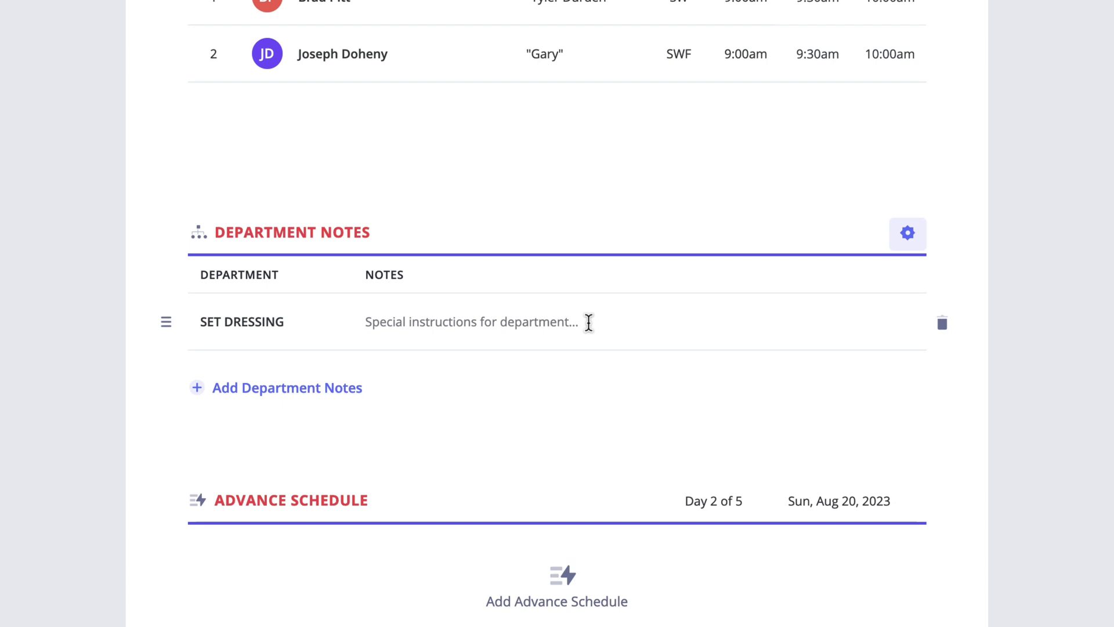
pyautogui.click(588, 323)
pyautogui.write('Paper reams (X2), printer,')
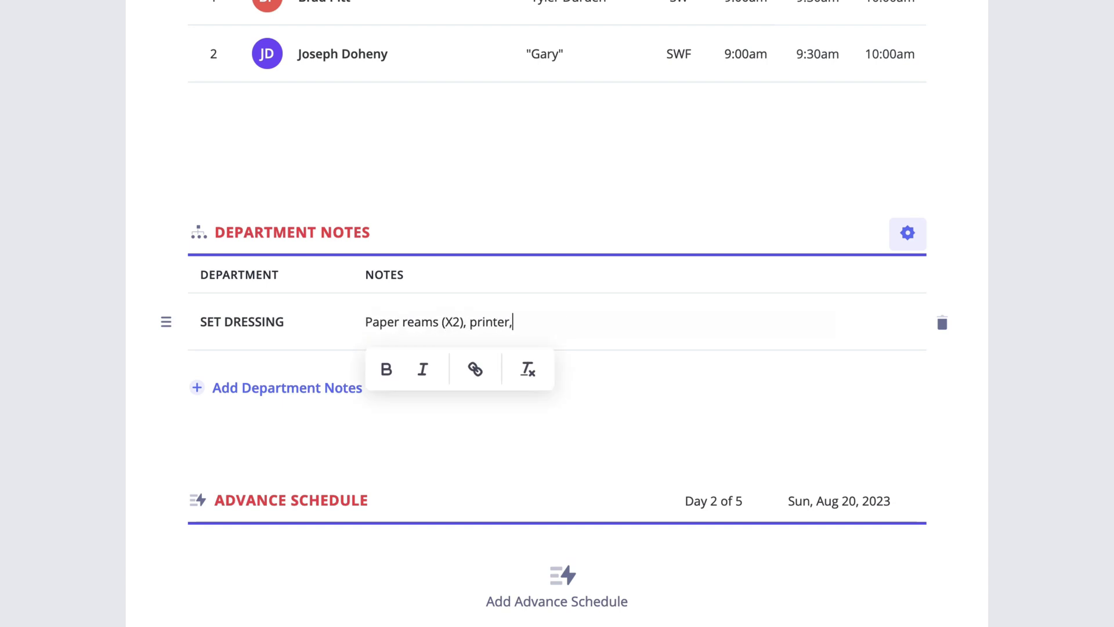
pyautogui.write(' computer, desk chairs (X2)')
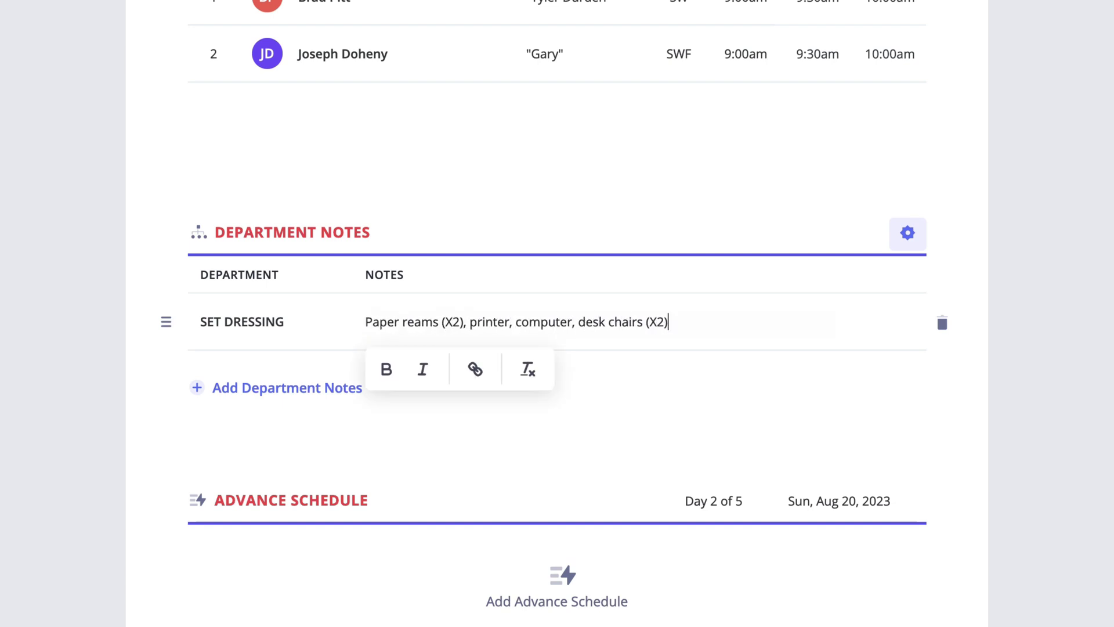
pyautogui.press('Escape')
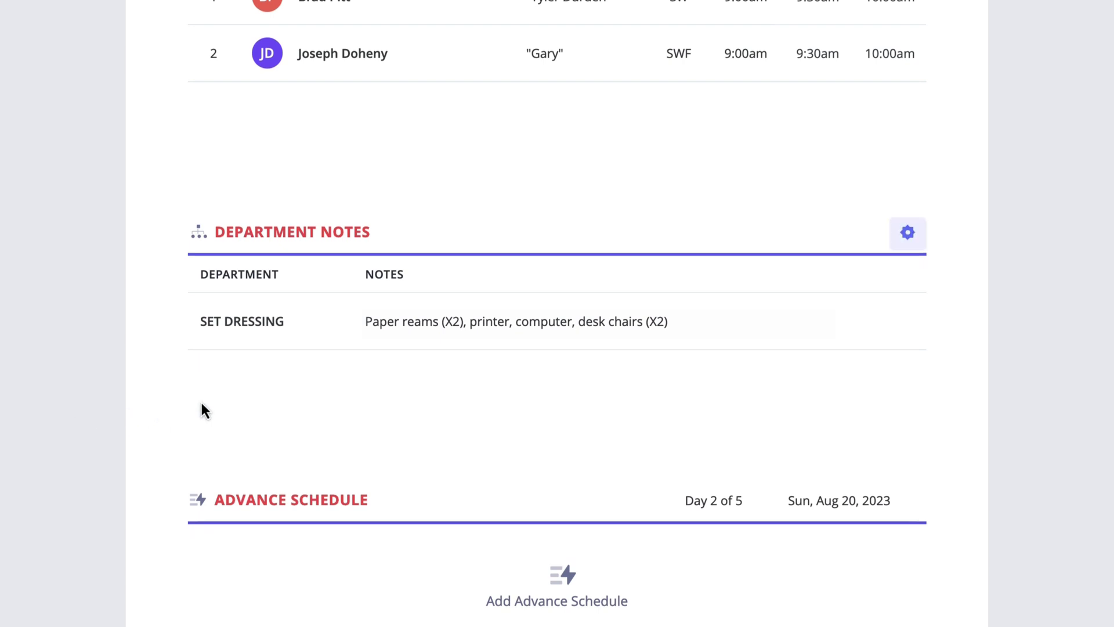
# Step: Add a CATERING department note reading "Brad has a peanut allergy, so please be cautious when preparing his food."
pyautogui.moveTo(276, 390)
pyautogui.scroll(-1, 276, 391)
pyautogui.click(275, 378)
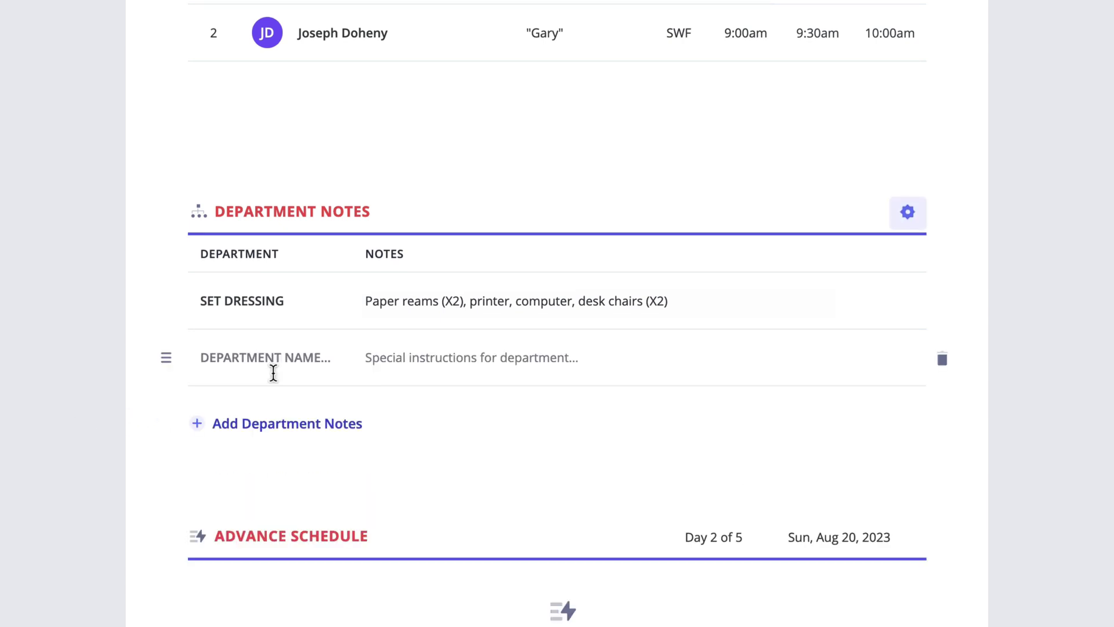
pyautogui.write('CATERING')
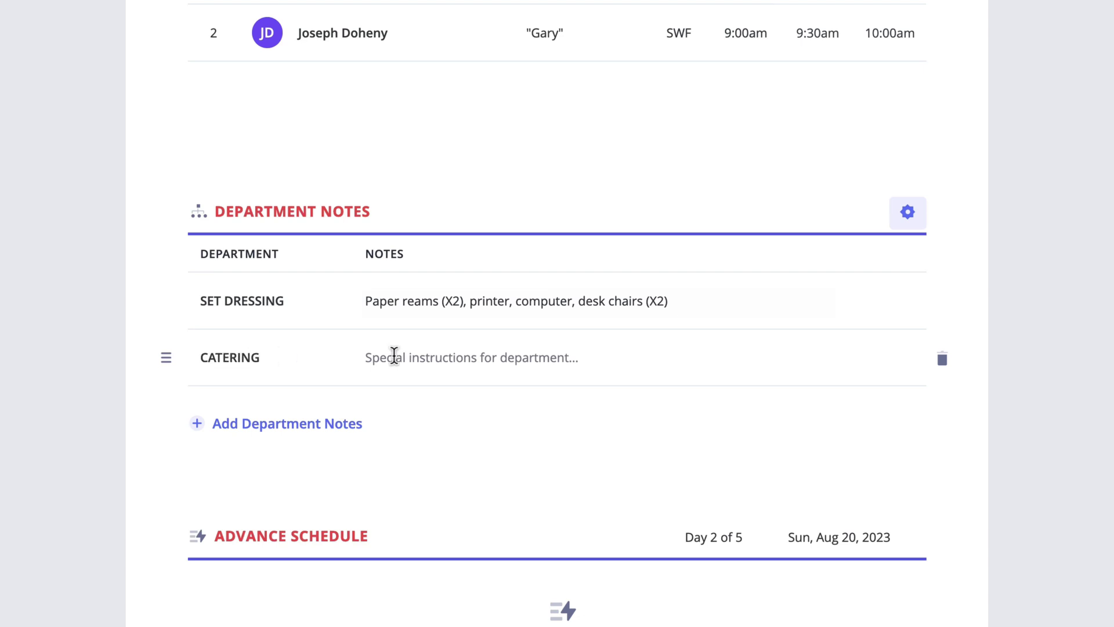
pyautogui.click(596, 357)
pyautogui.write('Brad has a peanut ')
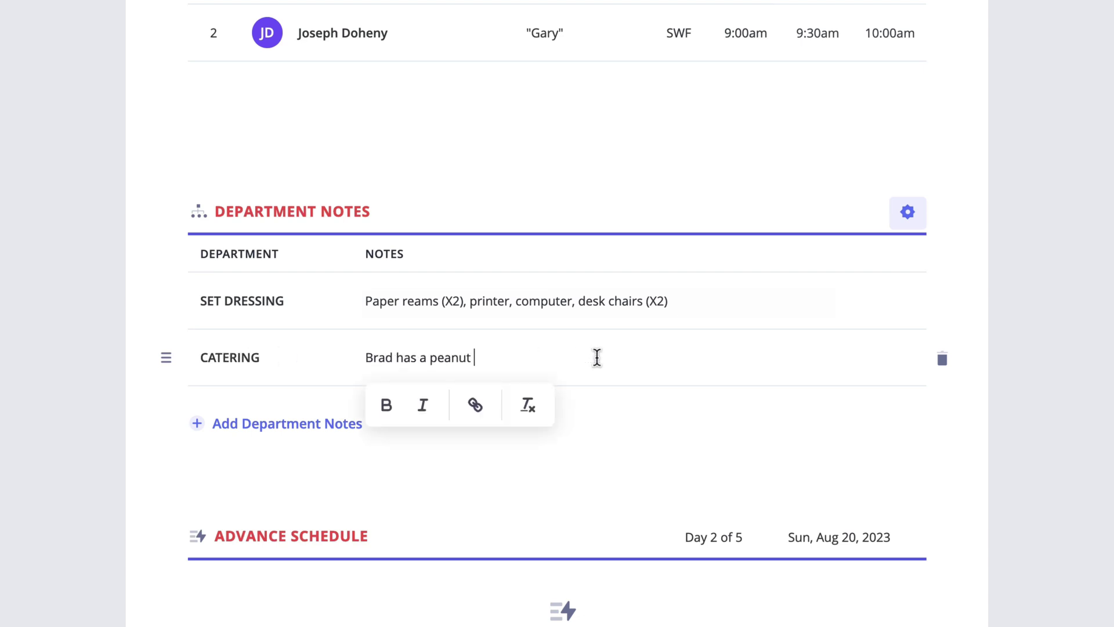
pyautogui.write('allergy, so please be cautio')
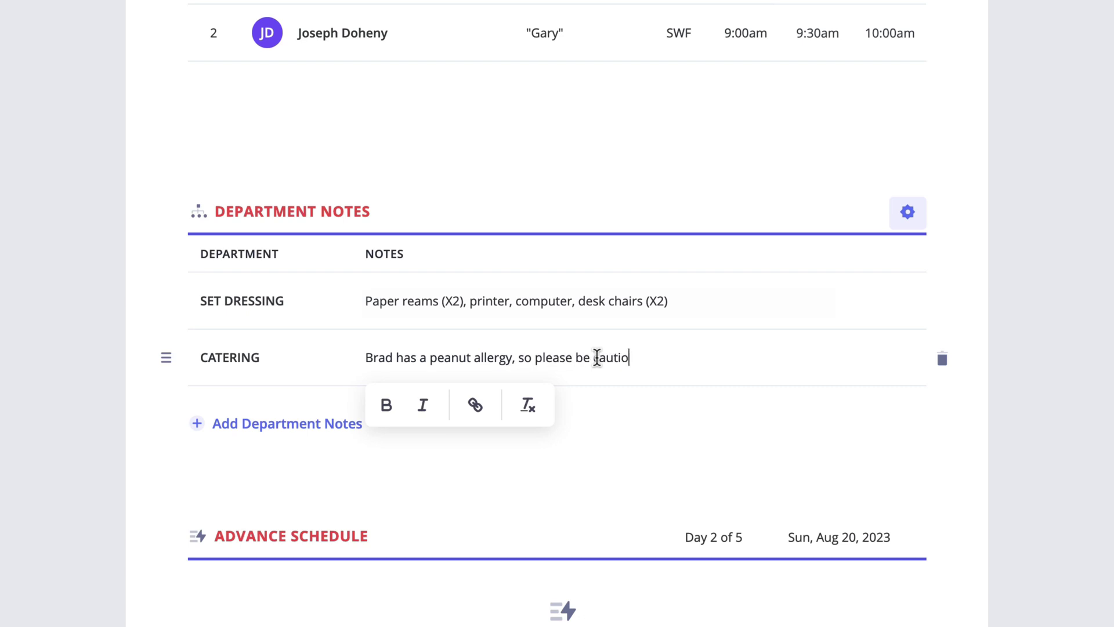
pyautogui.write('us when preparing his food.')
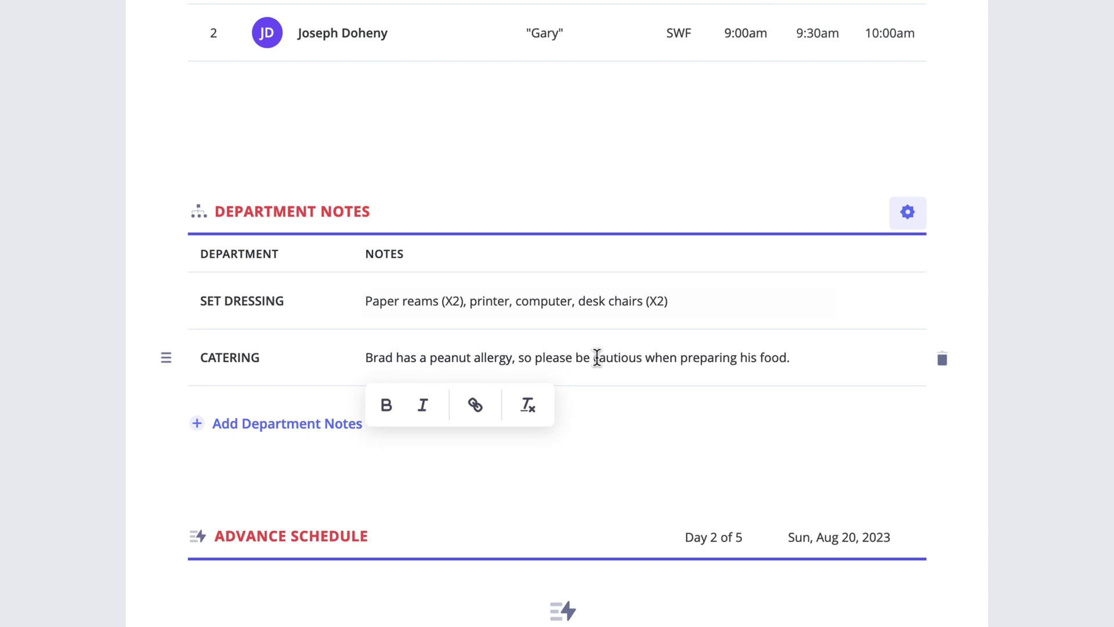
pyautogui.press('Escape')
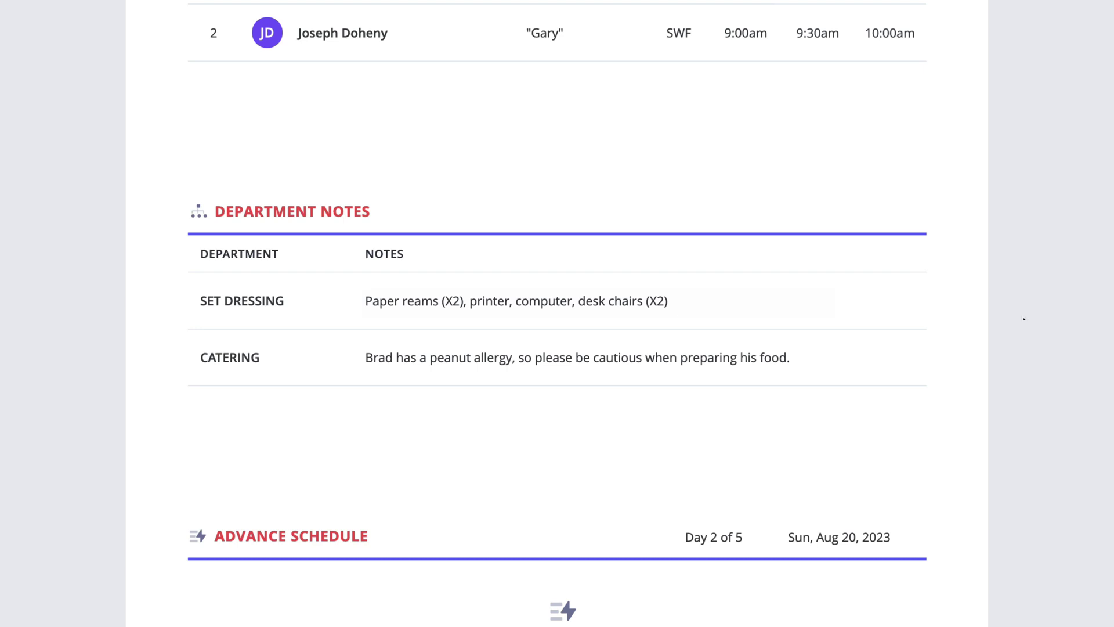
# Step: Add an advance schedule and import Day 2 of 5 from New Schedule 1 into it
pyautogui.scroll(-5, 1024, 318)
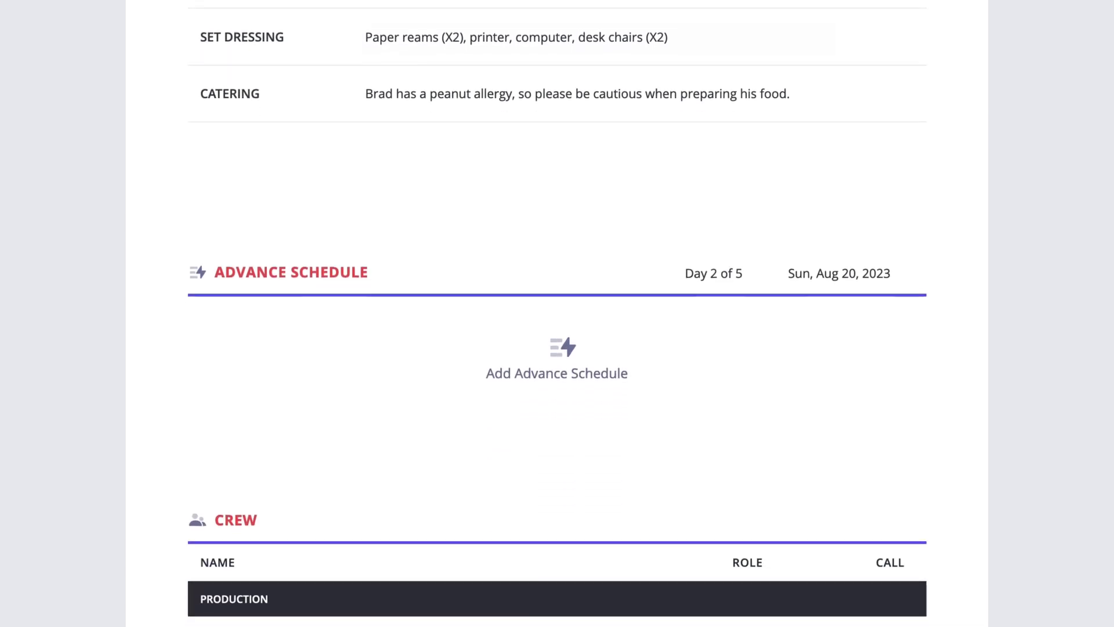
pyautogui.scroll(-1, 557, 313)
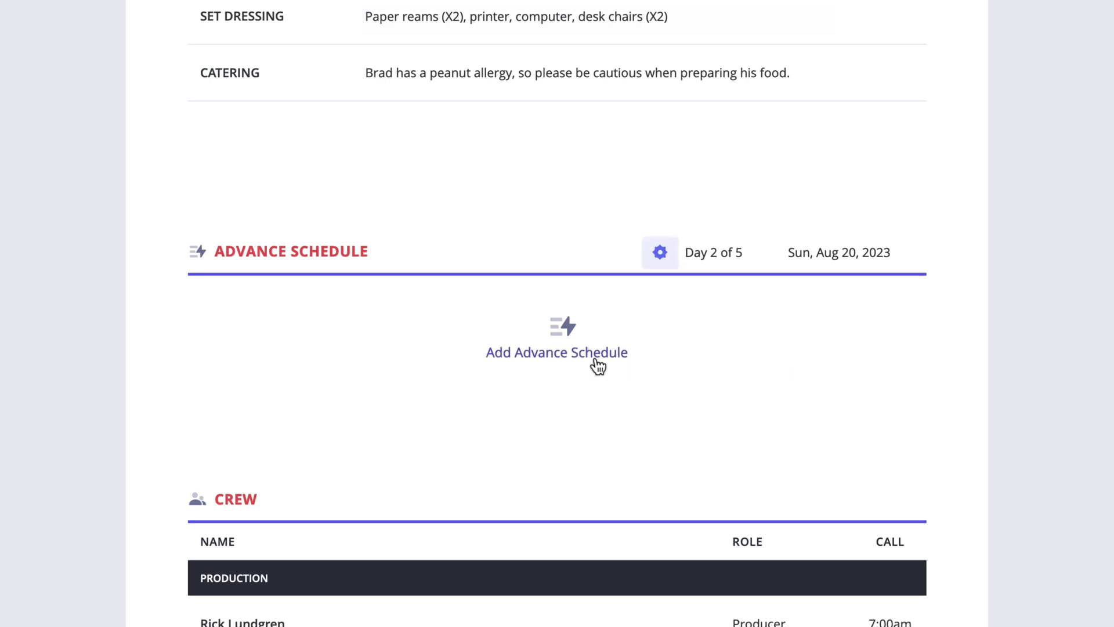
pyautogui.click(555, 355)
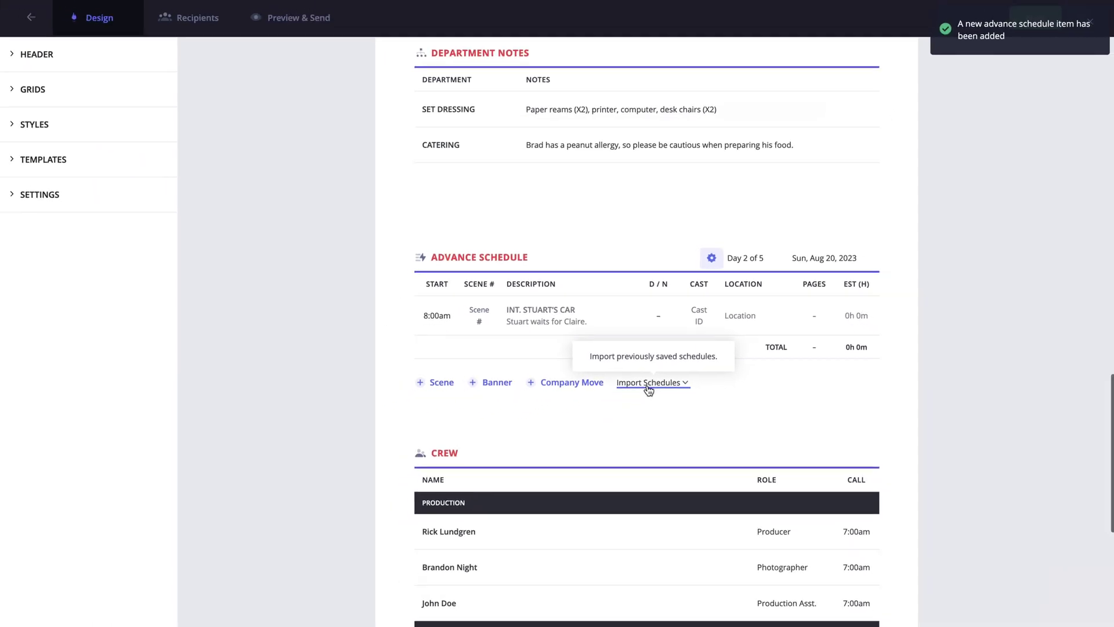
pyautogui.click(558, 456)
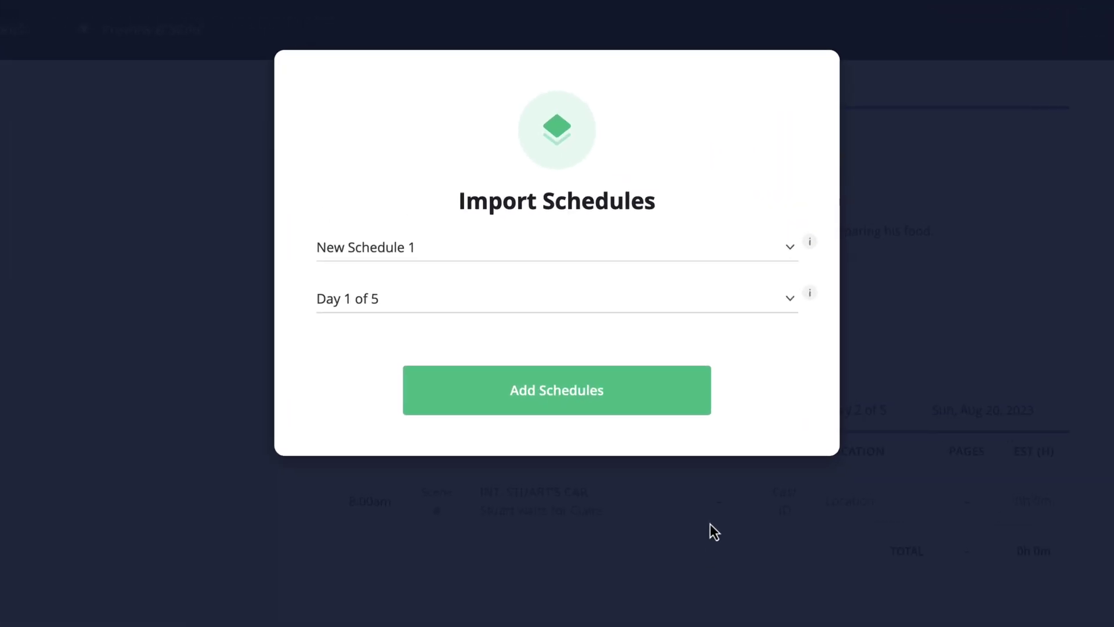
pyautogui.click(726, 302)
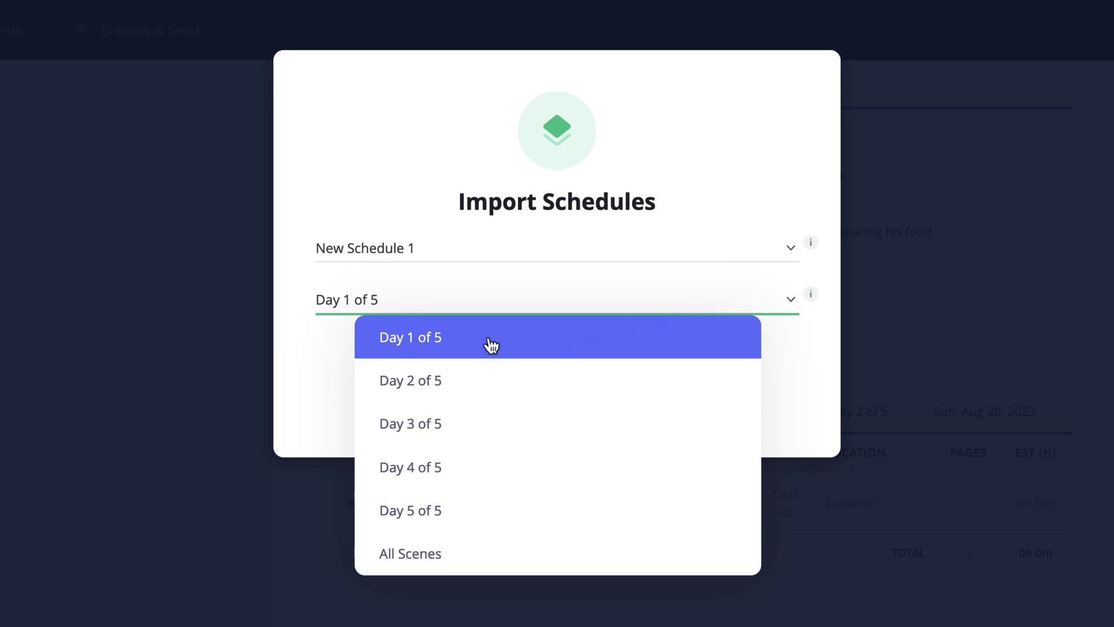
pyautogui.click(485, 389)
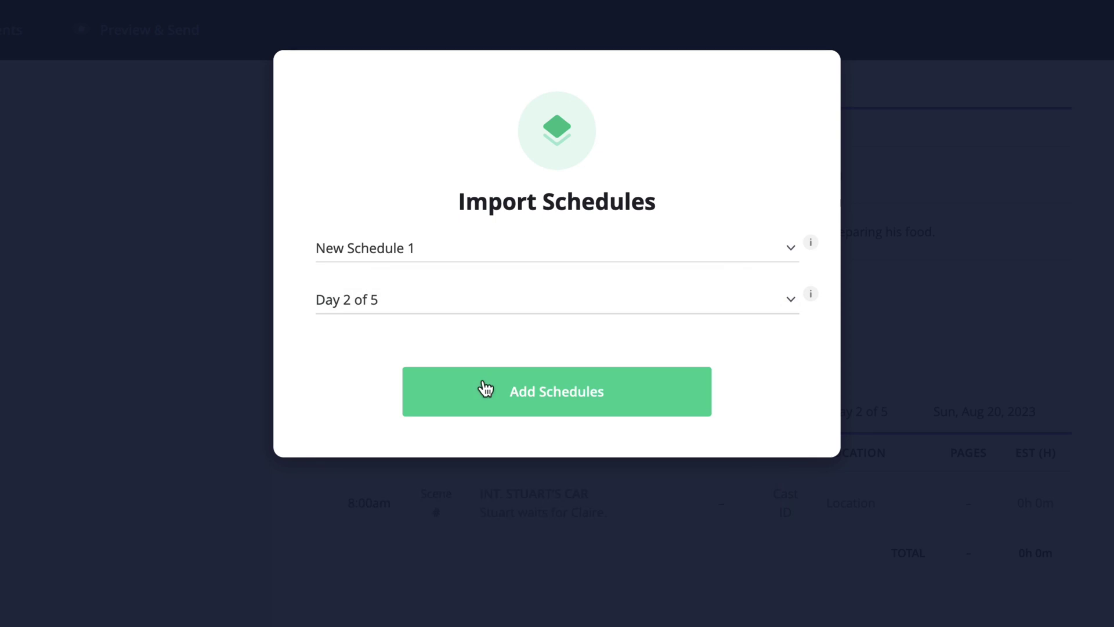
pyautogui.click(550, 409)
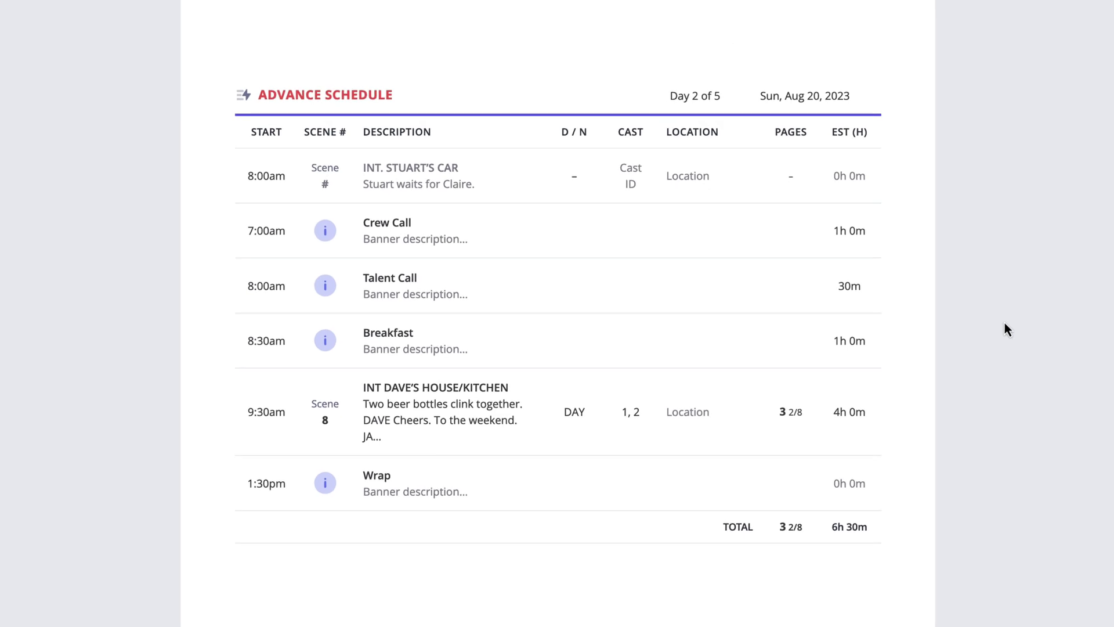
pyautogui.scroll(-8, 1004, 323)
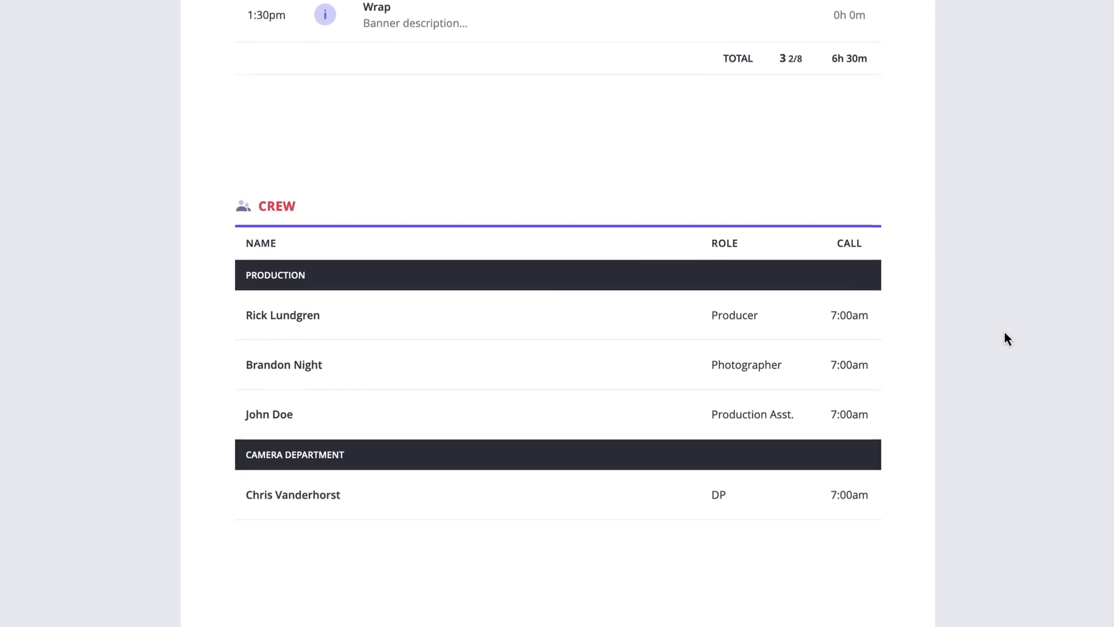
pyautogui.scroll(-1, 1005, 338)
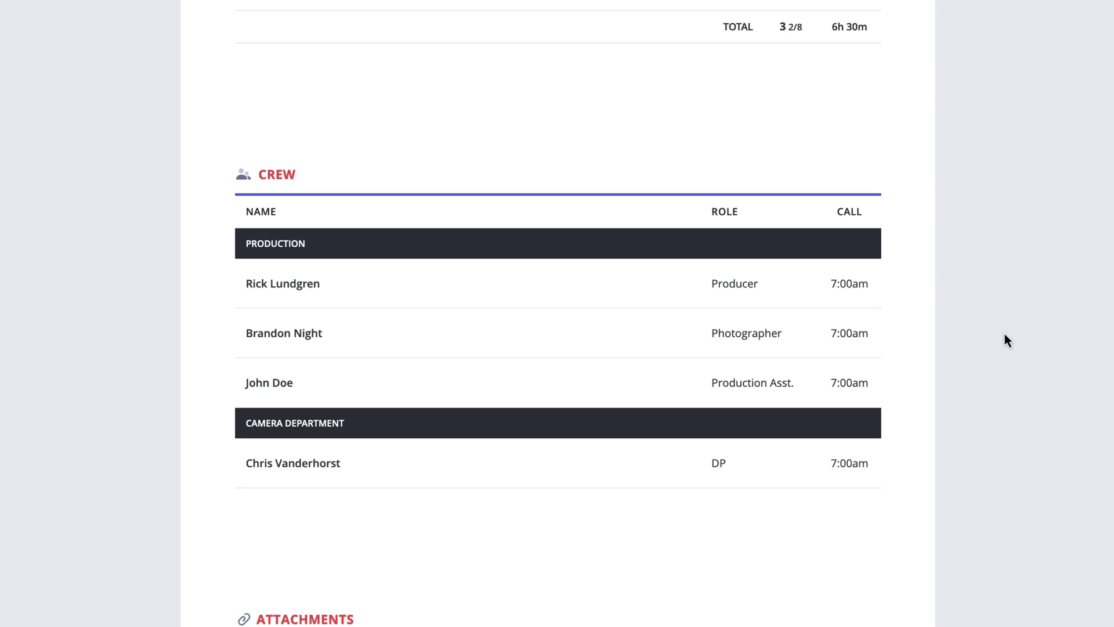
pyautogui.moveTo(901, 282)
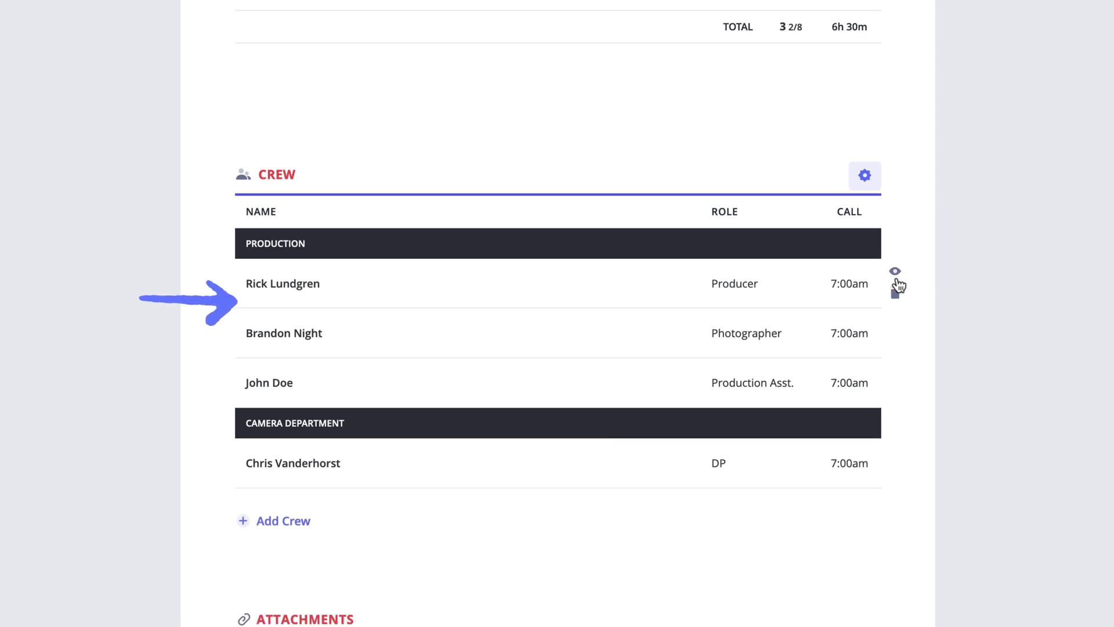
pyautogui.click(898, 284)
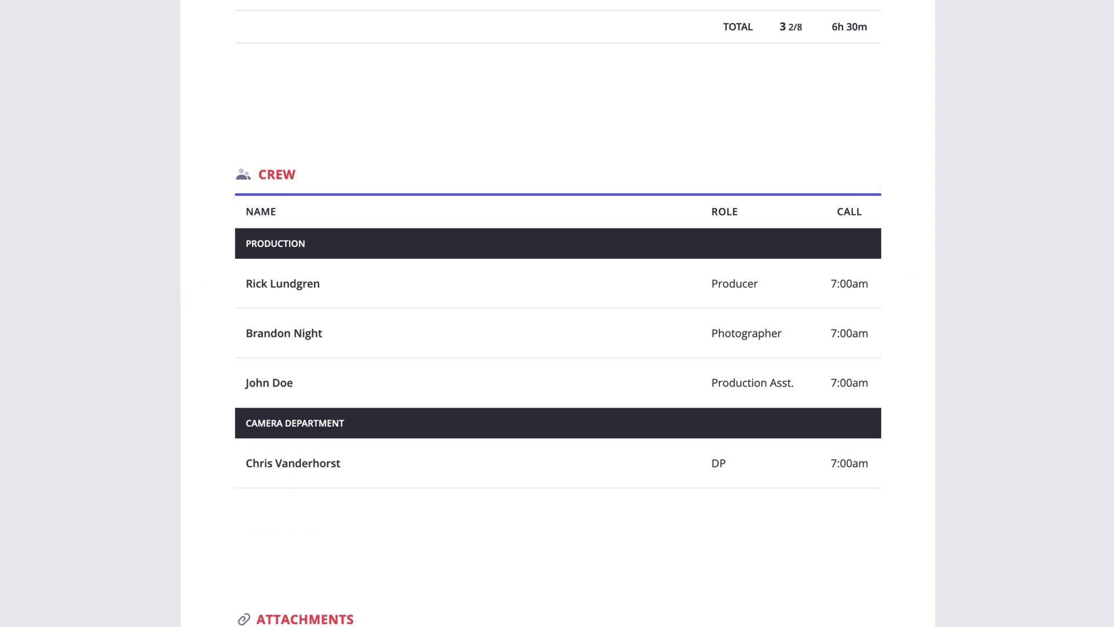
# Step: Attach MGF Shot List.pdf from the project library to the call sheet
pyautogui.scroll(-5, 970, 289)
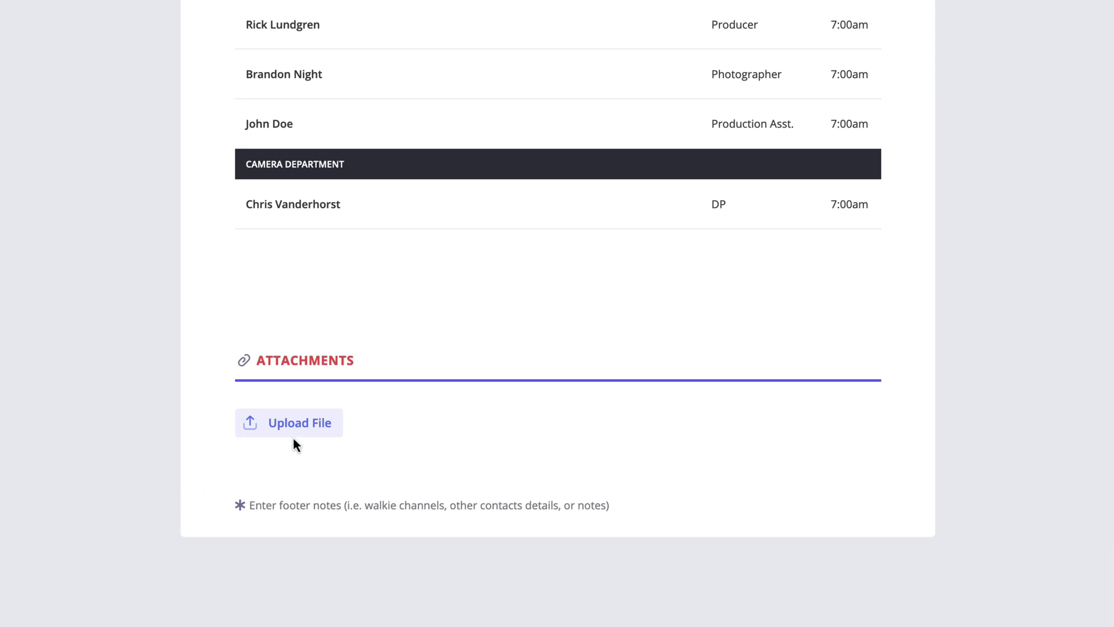
pyautogui.click(293, 435)
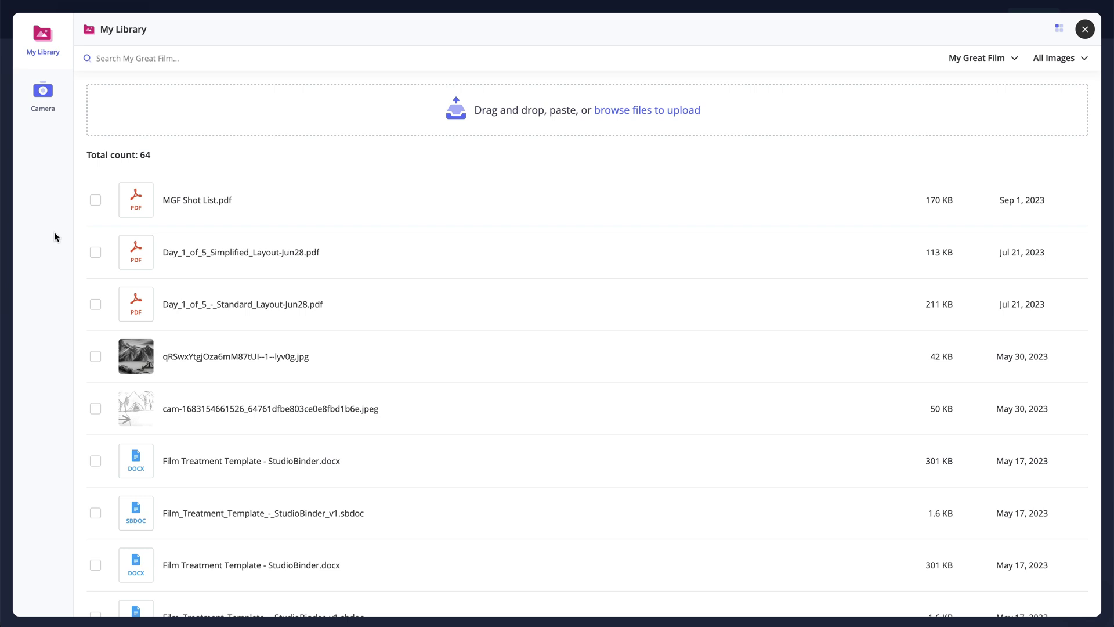
pyautogui.click(96, 201)
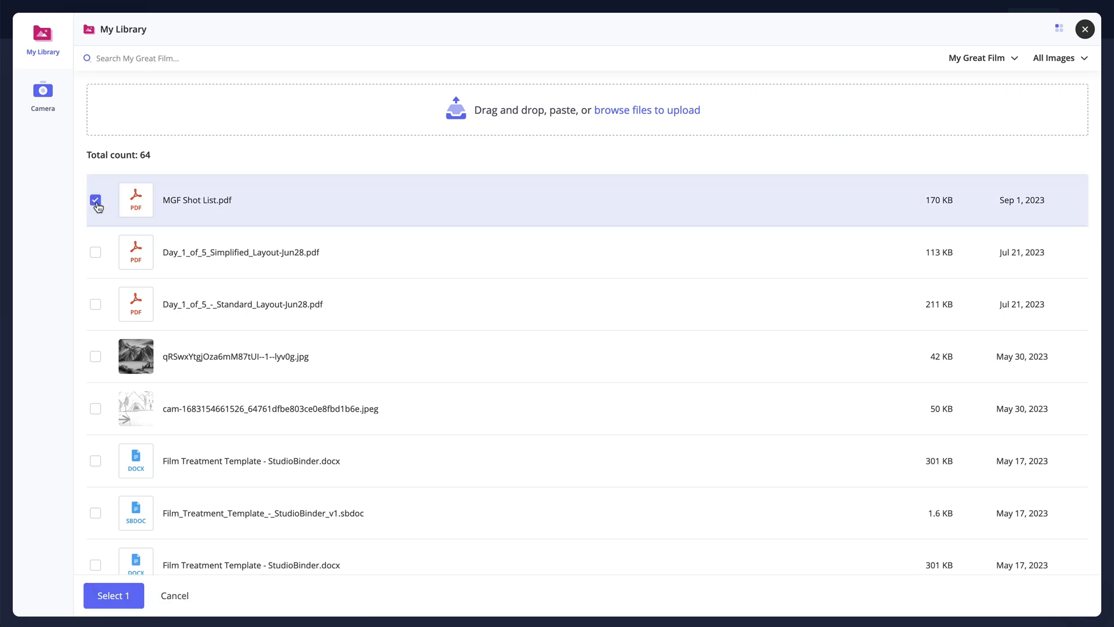
pyautogui.click(113, 597)
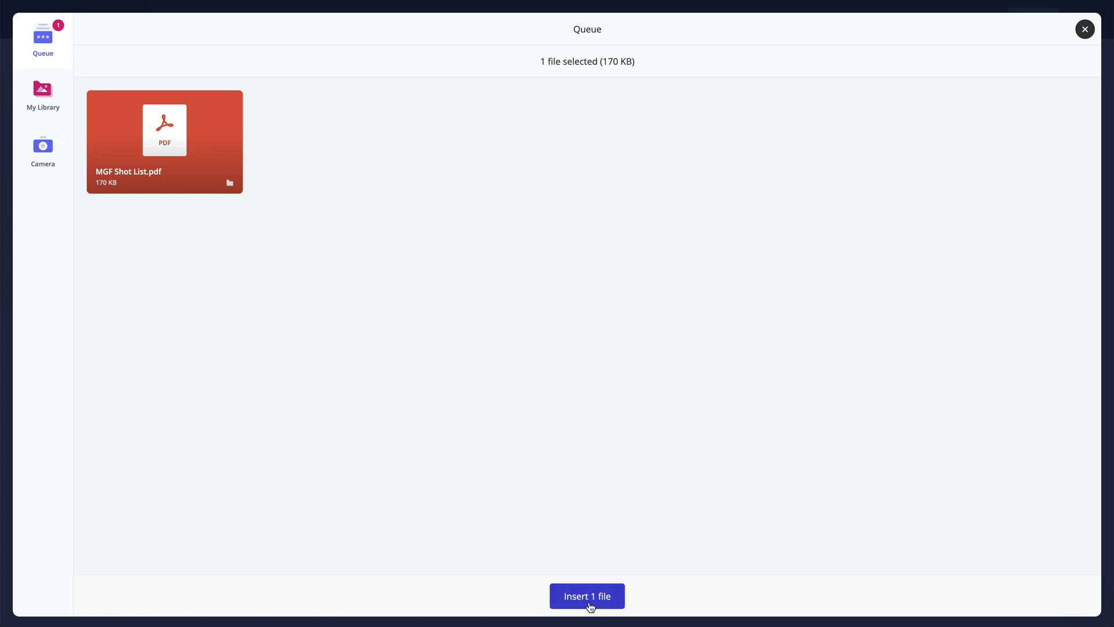
pyautogui.click(588, 597)
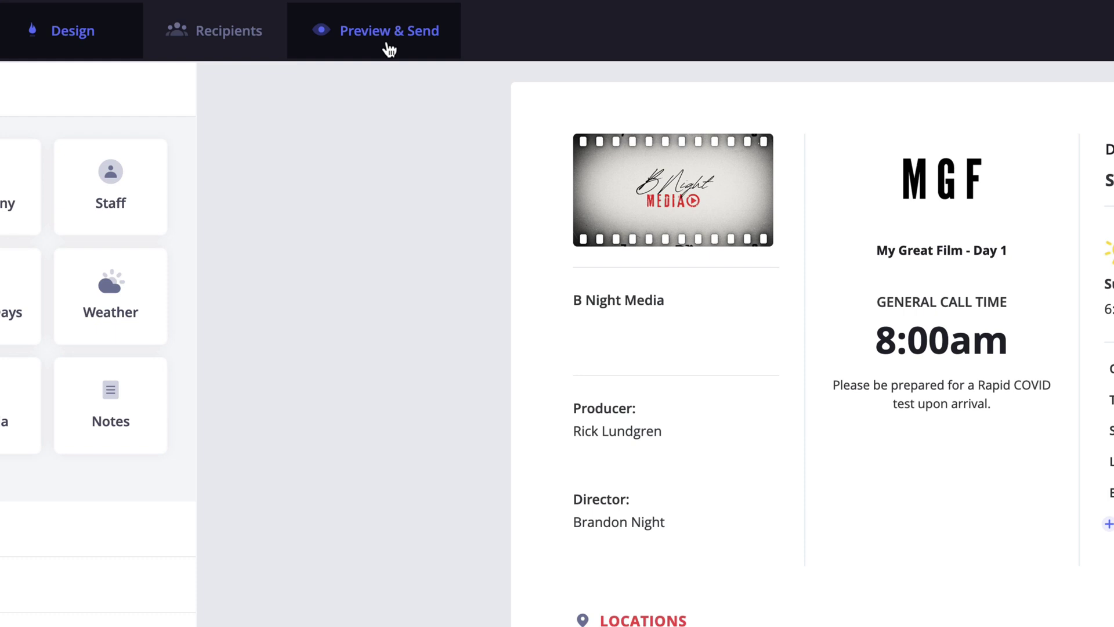
# Step: Open the preview of the Day 1 call sheet to check it before sending
pyautogui.click(389, 49)
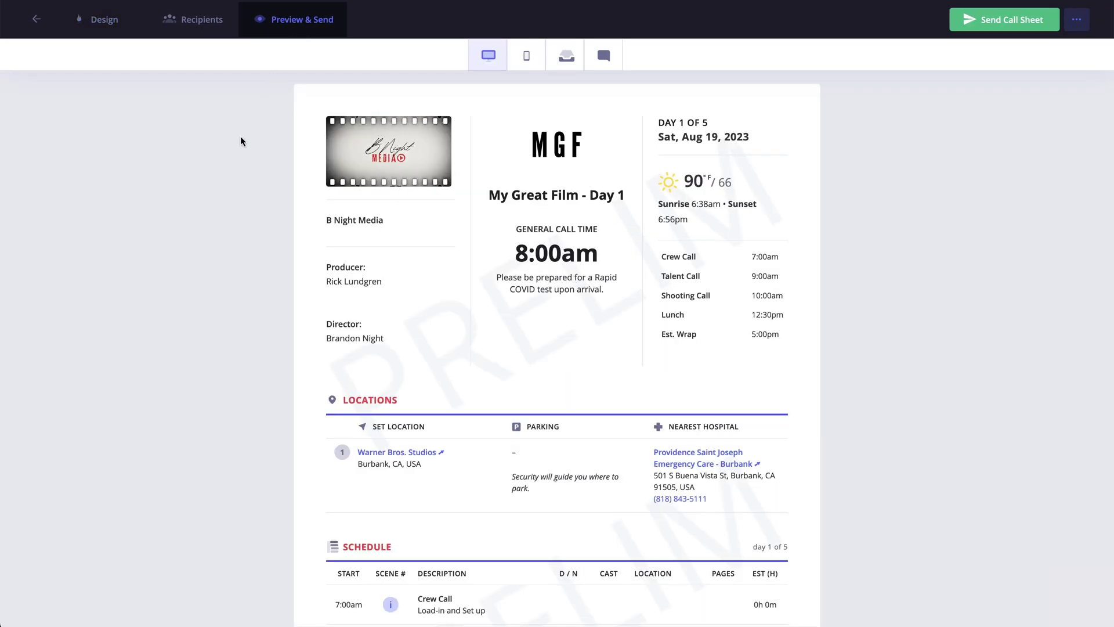